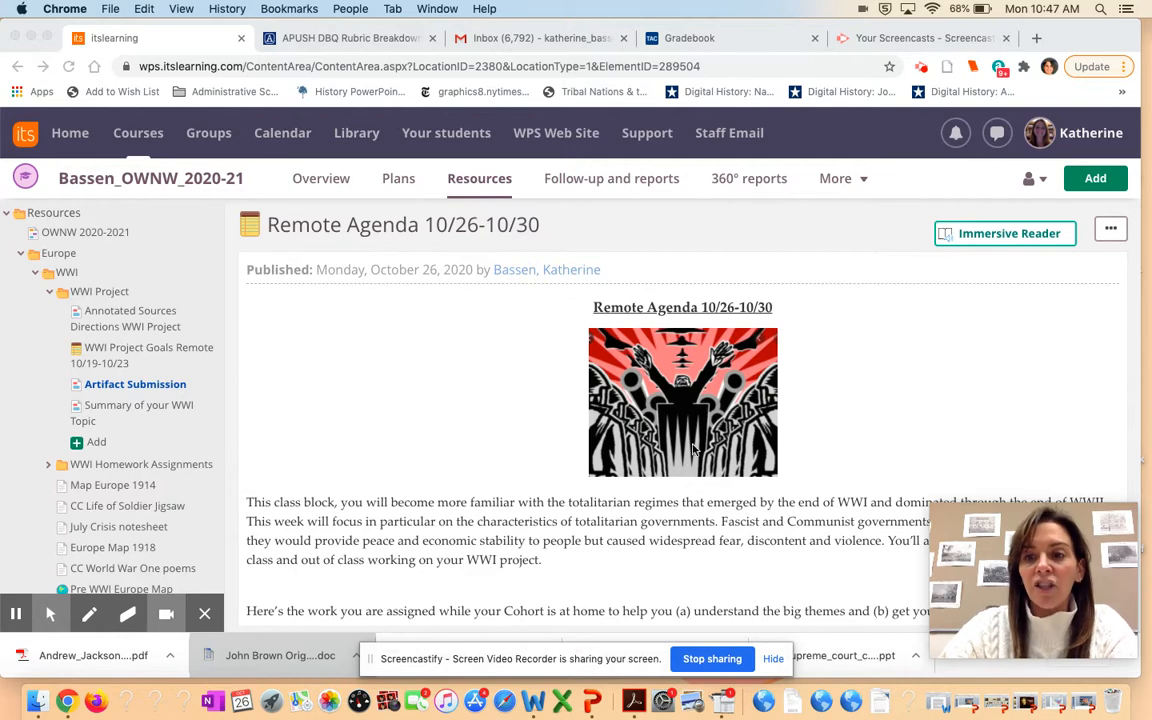
pyautogui.scroll(-3, 760, 455)
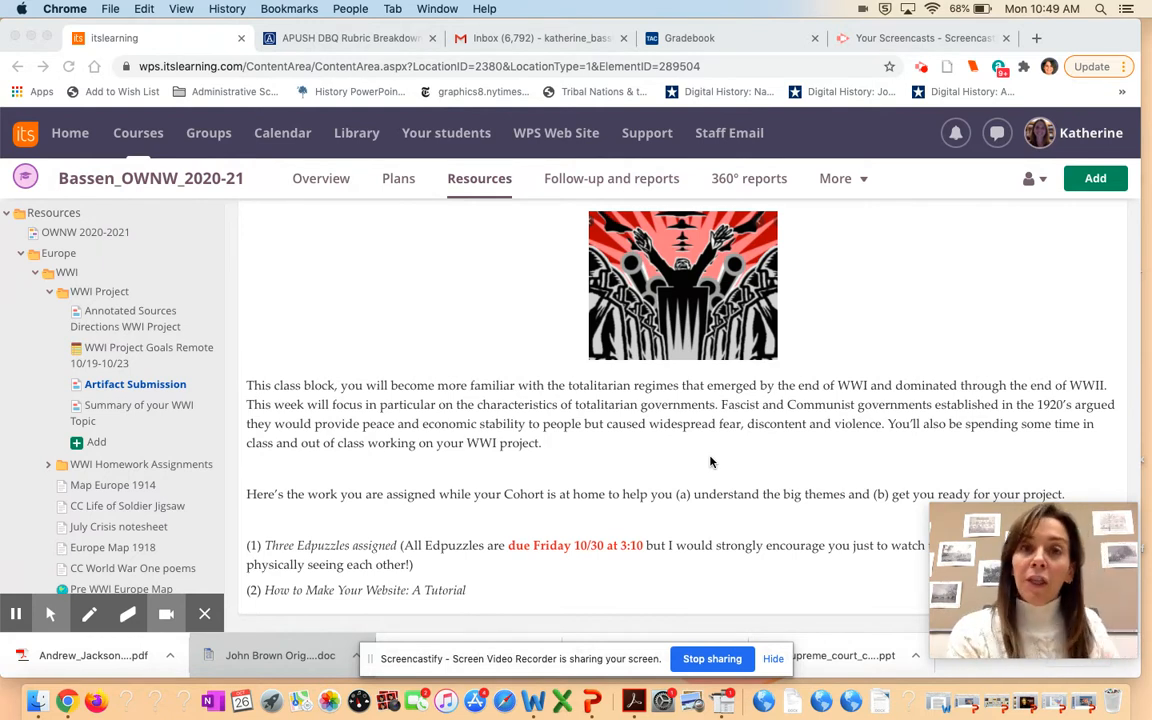
pyautogui.scroll(-1, 711, 462)
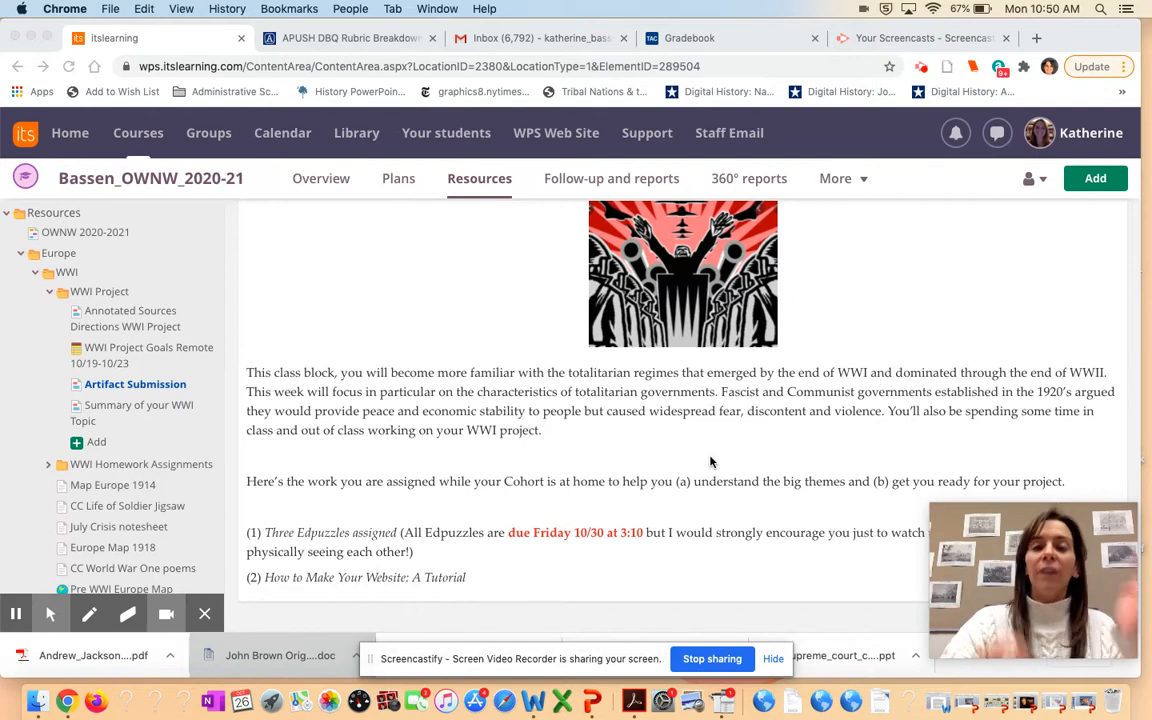
# - Switch to Gmail, open Google Sites from there and start a new blank site
pyautogui.click(535, 40)
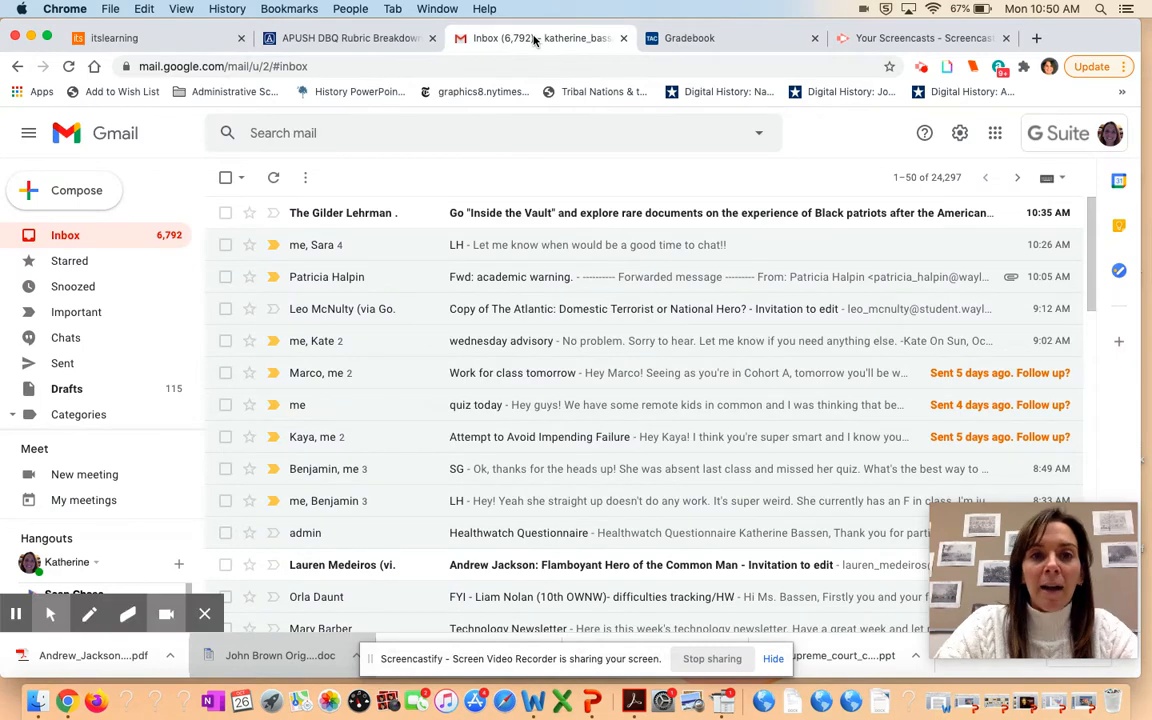
pyautogui.click(995, 137)
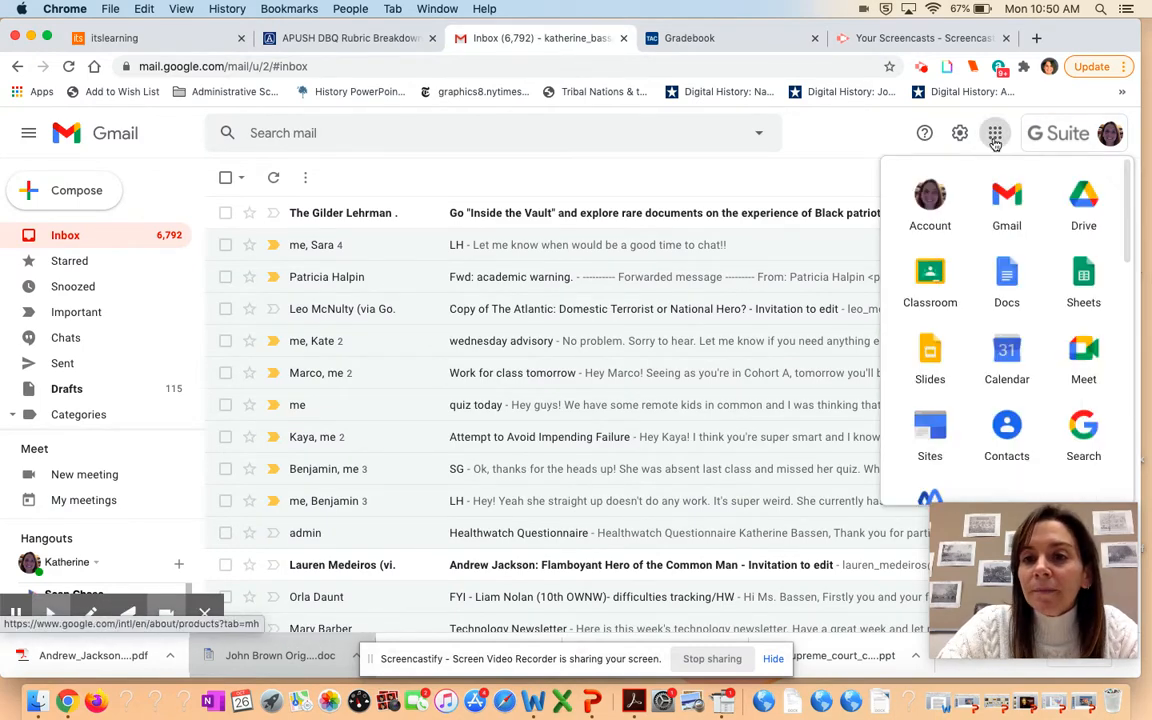
pyautogui.scroll(-1, 1000, 370)
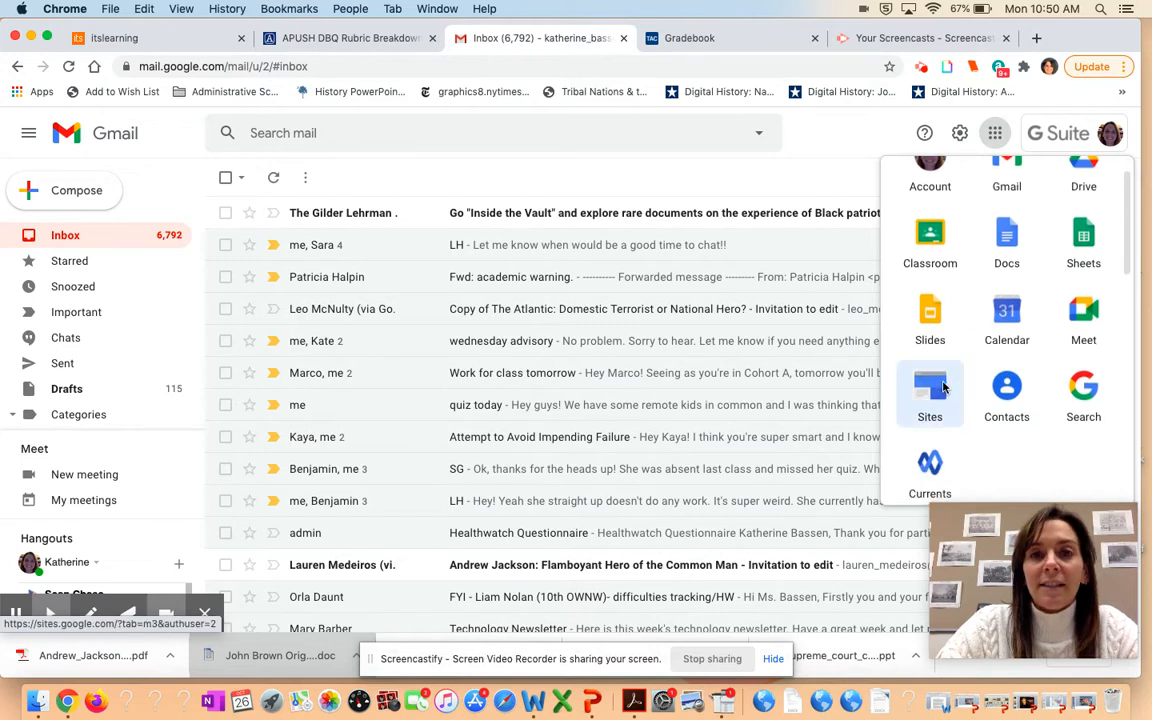
pyautogui.click(943, 388)
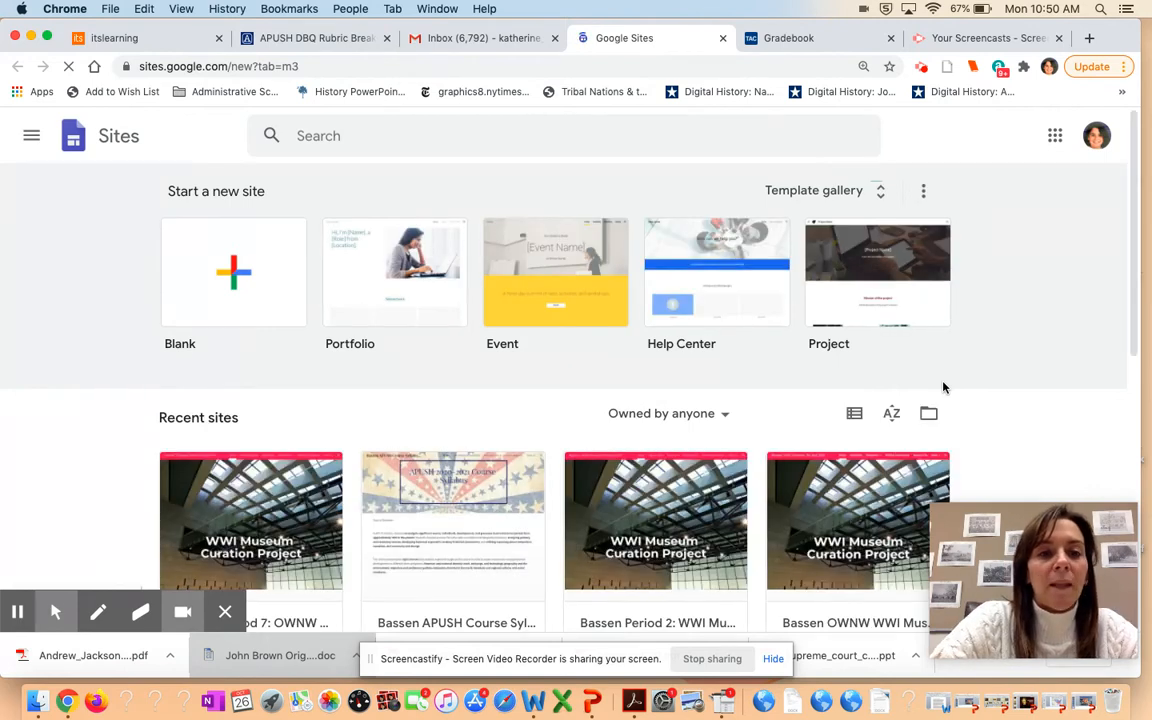
pyautogui.click(237, 286)
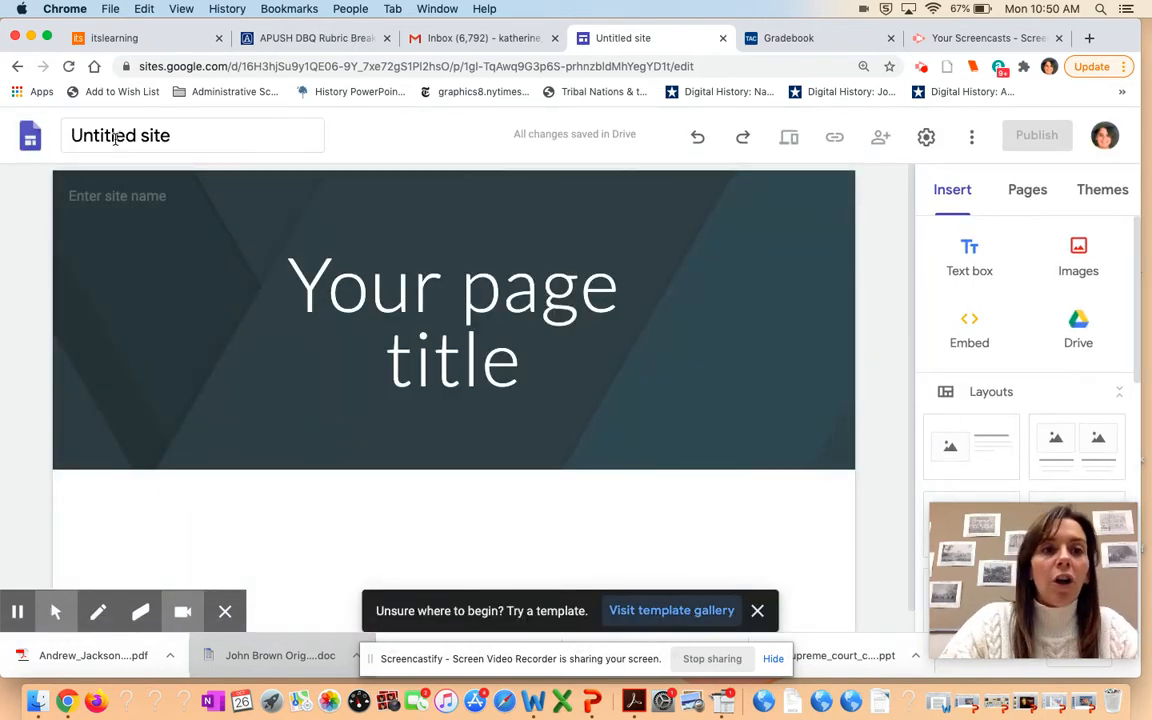
# - Rename the untitled site with the owner's surname followed by "WWI Project: Medical Innovations"
pyautogui.click(120, 135)
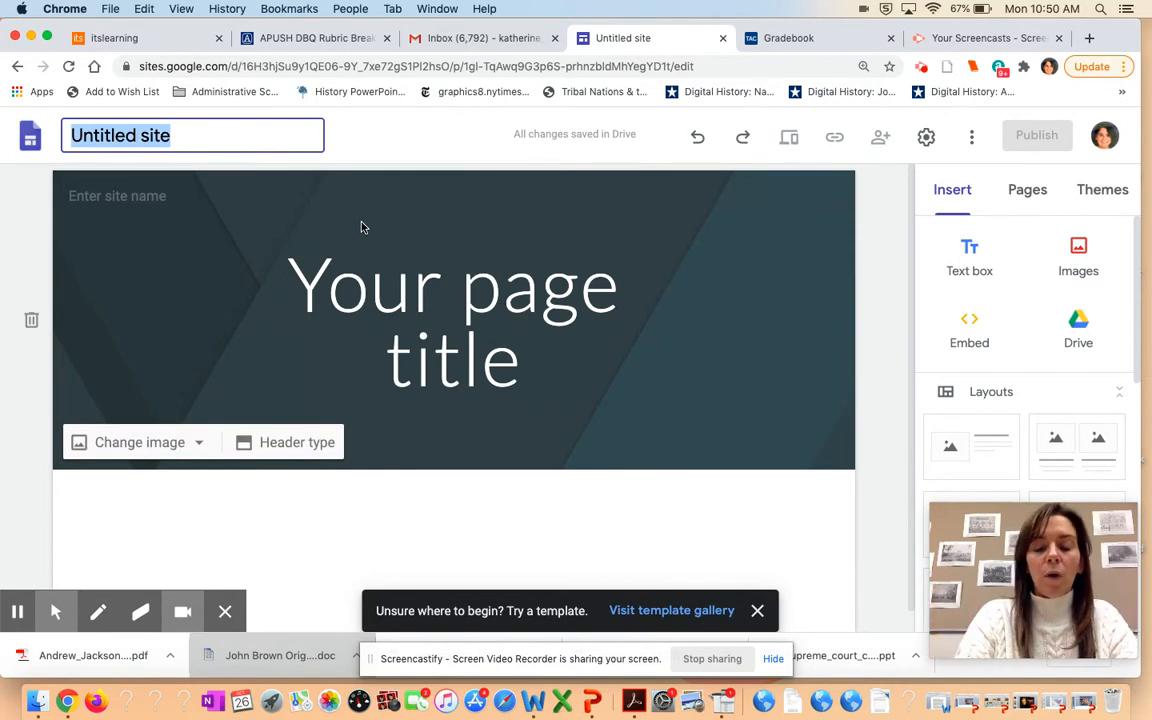
pyautogui.write('Bassen WWI Project')
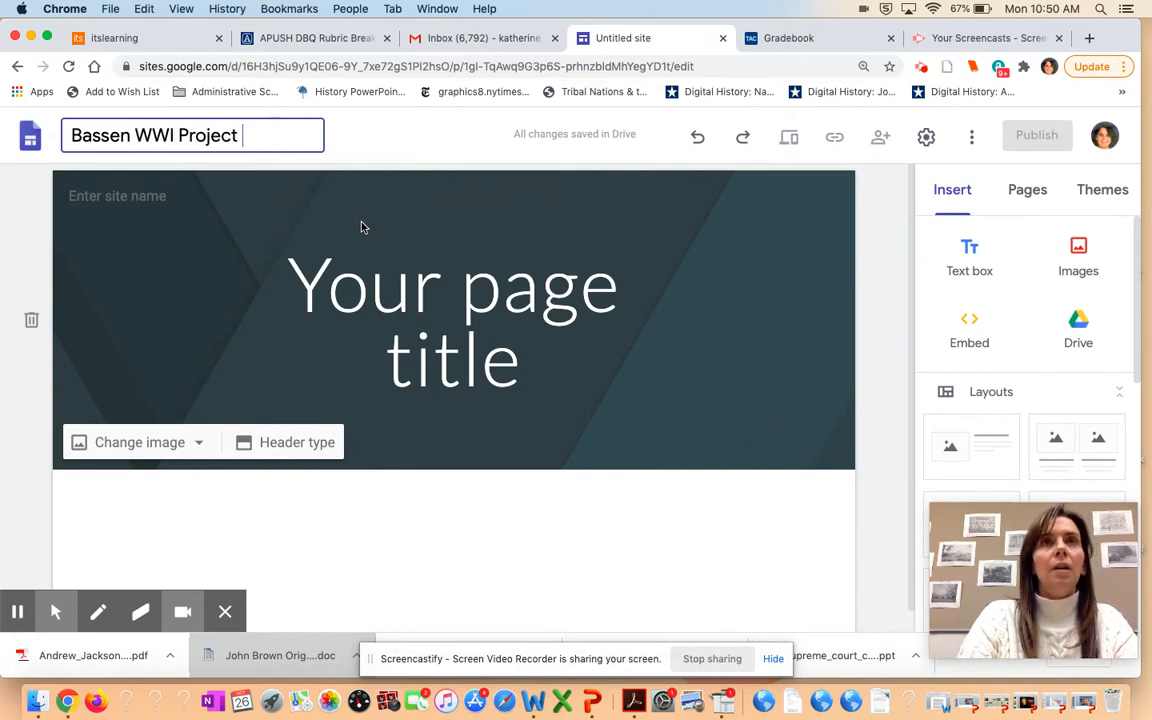
pyautogui.press('BackSpace')
pyautogui.write(':')
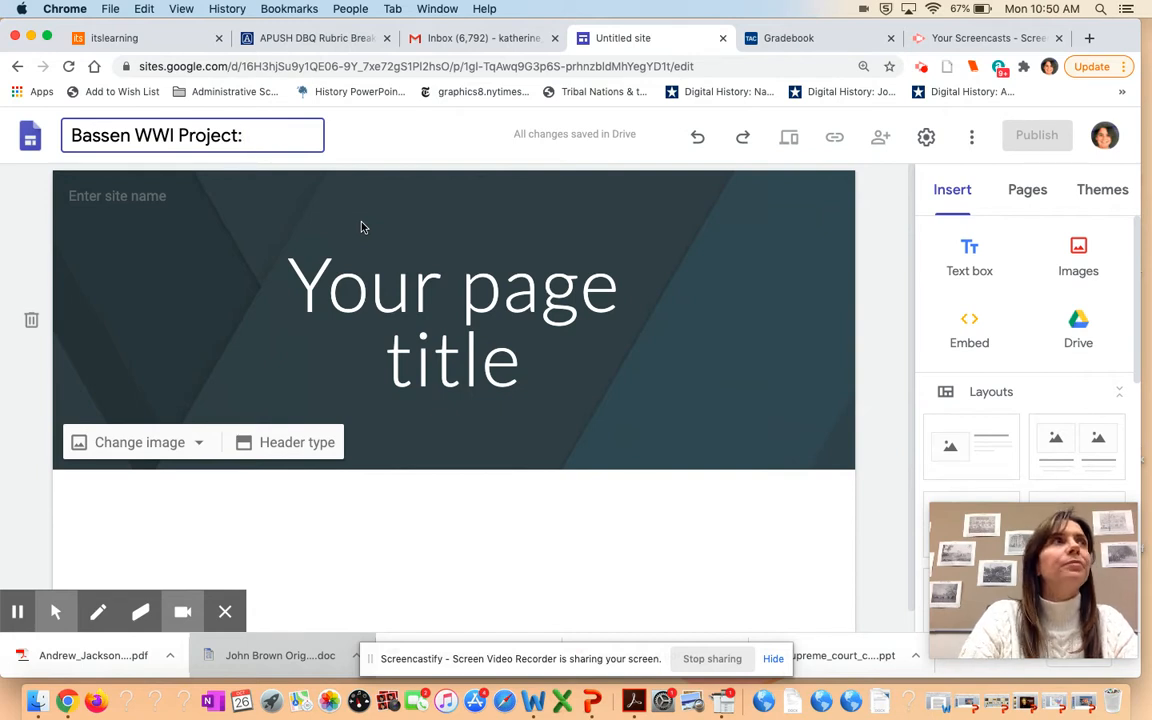
pyautogui.write(' Medical Innovations')
pyautogui.click(446, 128)
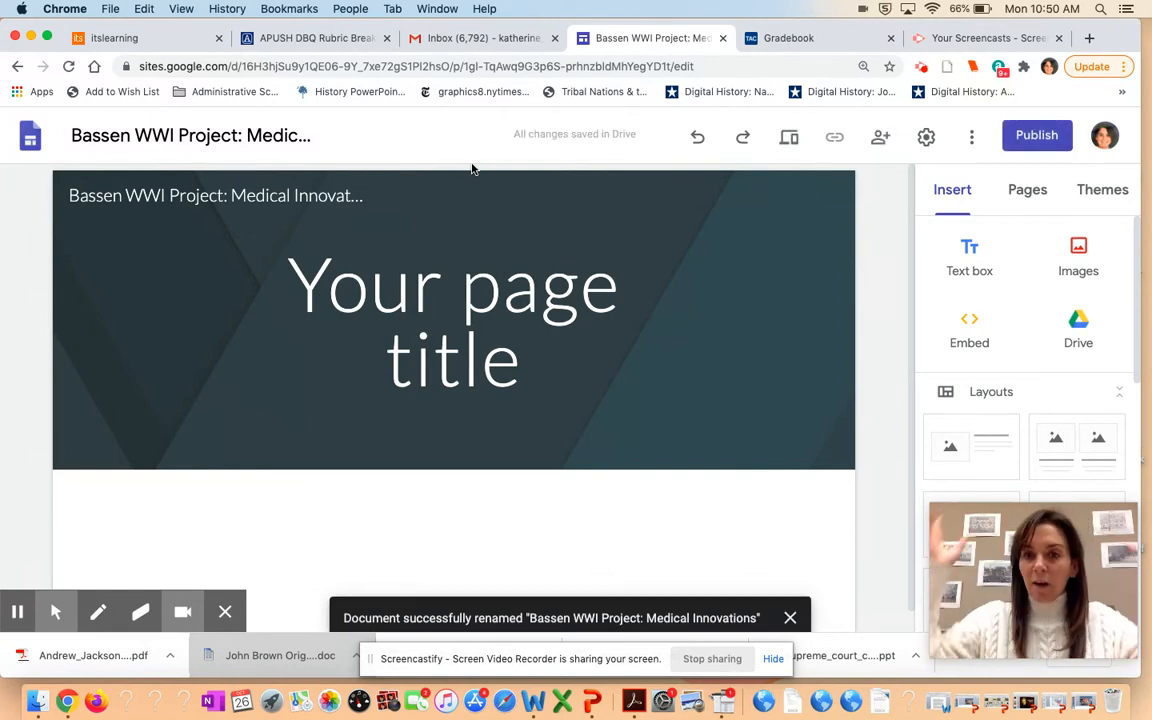
# - Replace the placeholder page title in the header with "Medical Innovations"
pyautogui.click(490, 295)
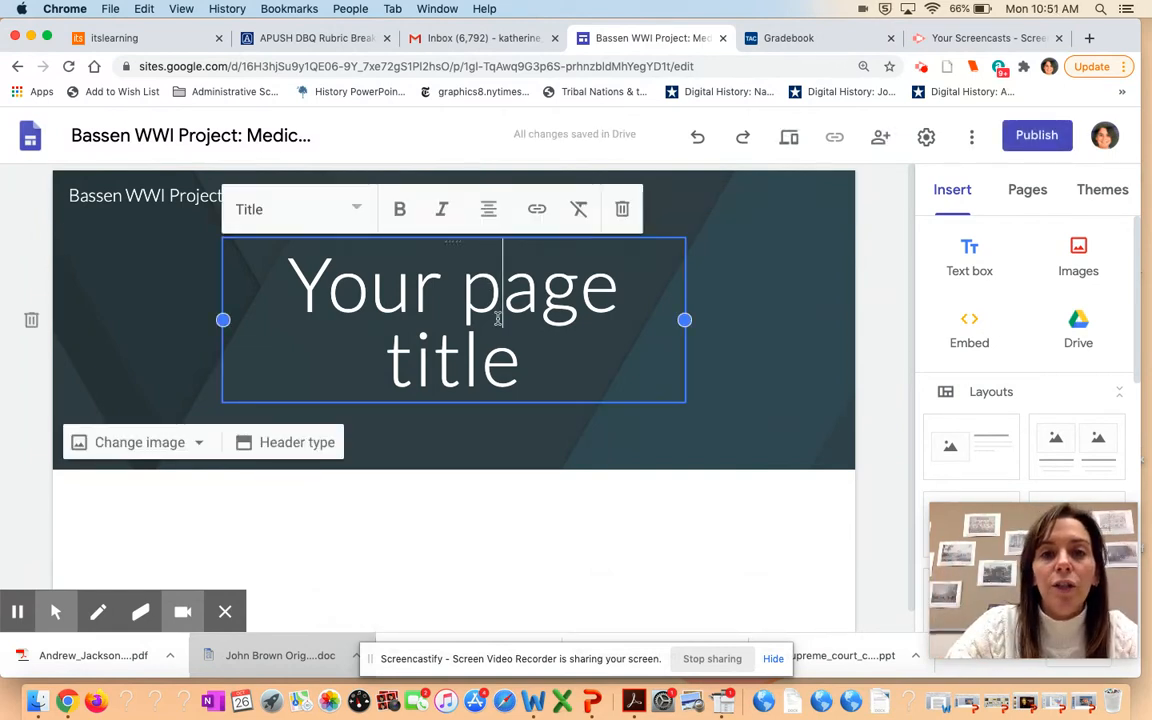
pyautogui.moveTo(525, 363); pyautogui.dragTo(289, 289)
pyautogui.write('Medical Innovato')
pyautogui.press('BackSpace')
pyautogui.write('s')
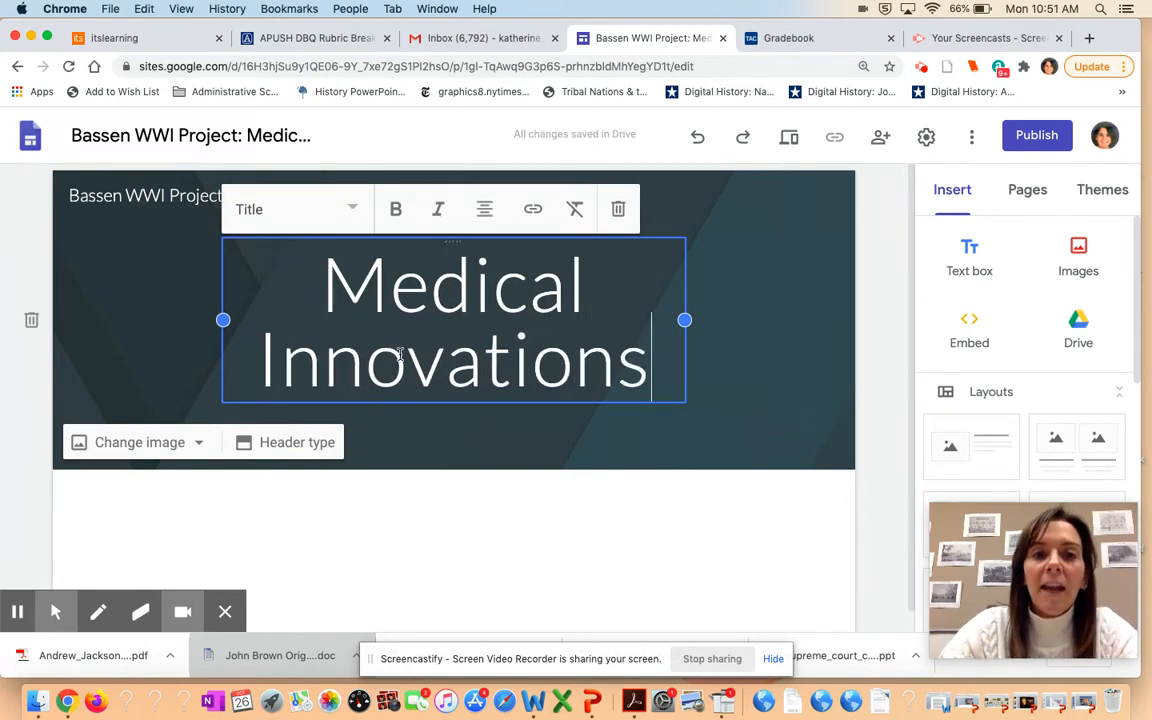
# - Try the Heading, Subheading, Small and Title text styles one after another on the page title
pyautogui.click(325, 208)
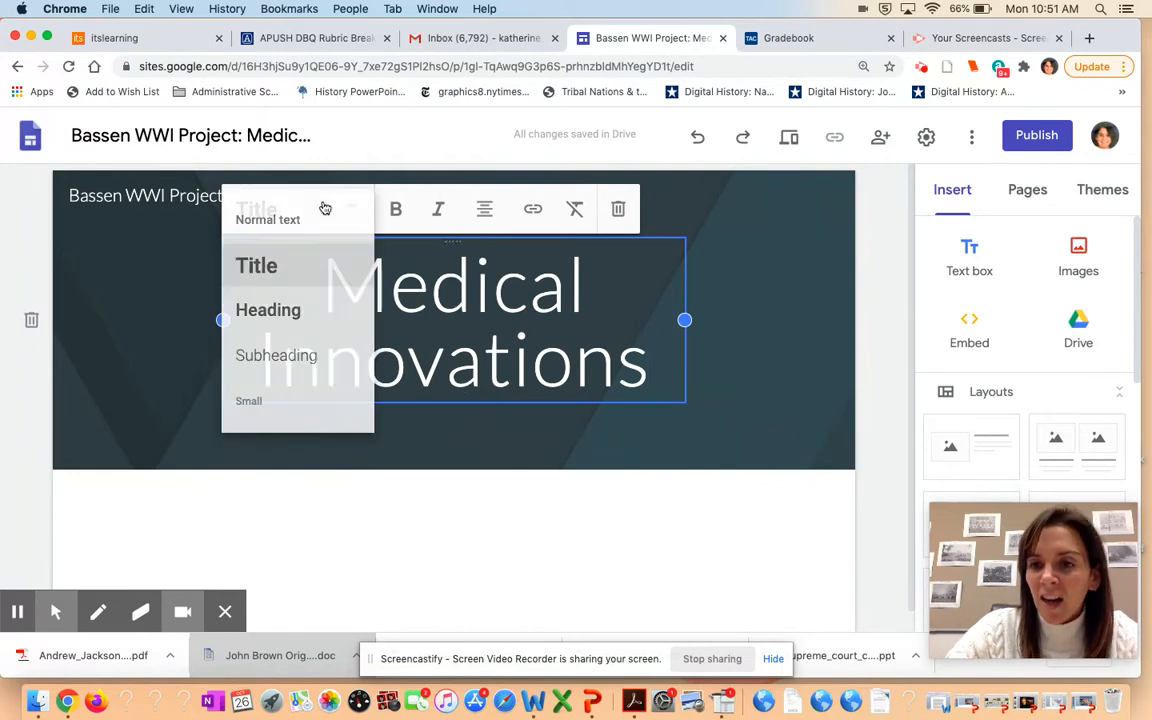
pyautogui.click(241, 311)
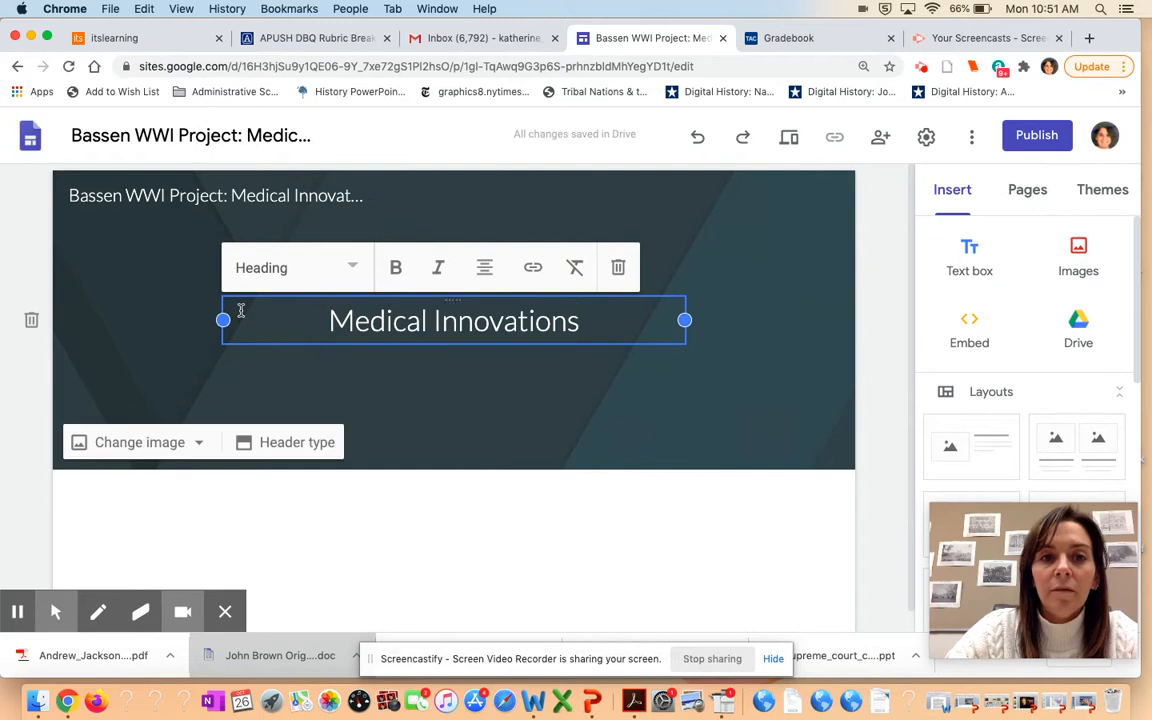
pyautogui.click(300, 284)
pyautogui.click(277, 413)
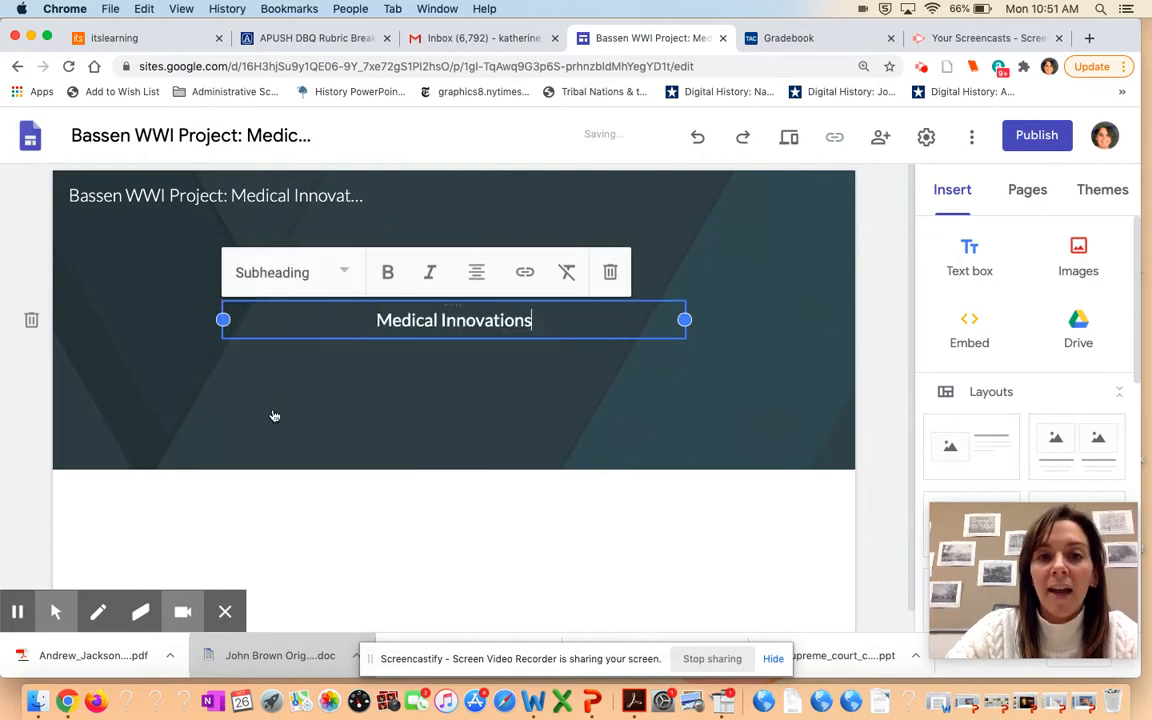
pyautogui.click(303, 286)
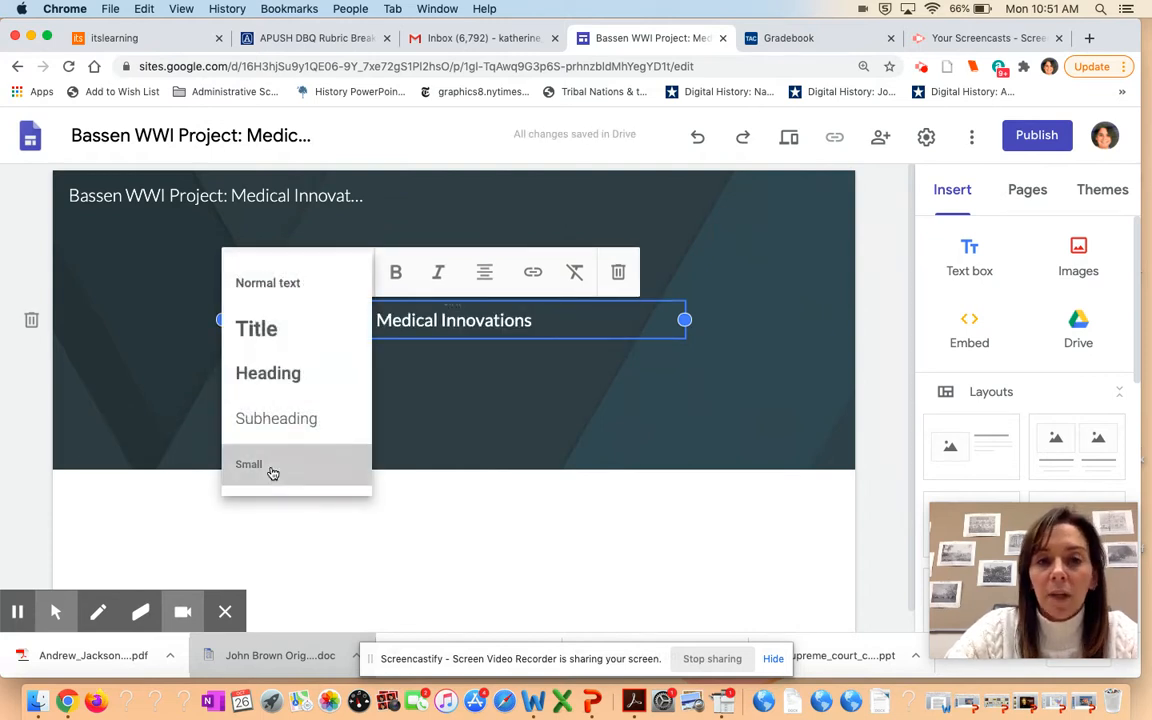
pyautogui.click(273, 465)
pyautogui.click(301, 273)
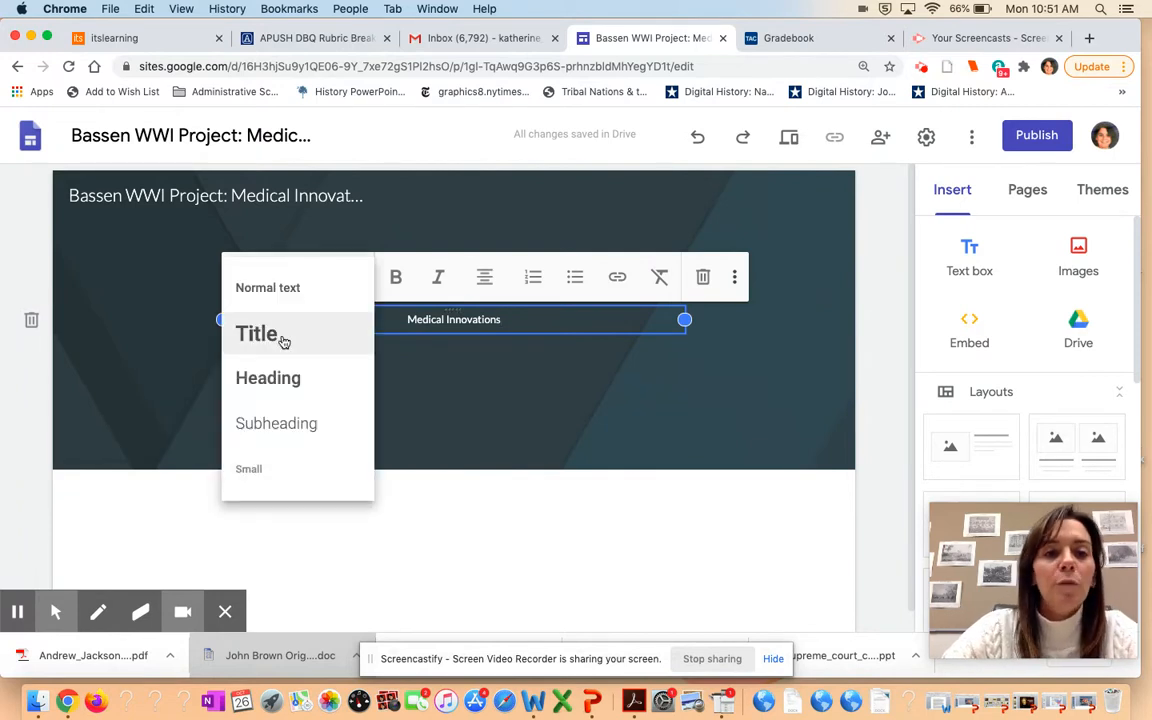
pyautogui.click(283, 338)
# - Set the text style of the page title to Heading
pyautogui.click(311, 221)
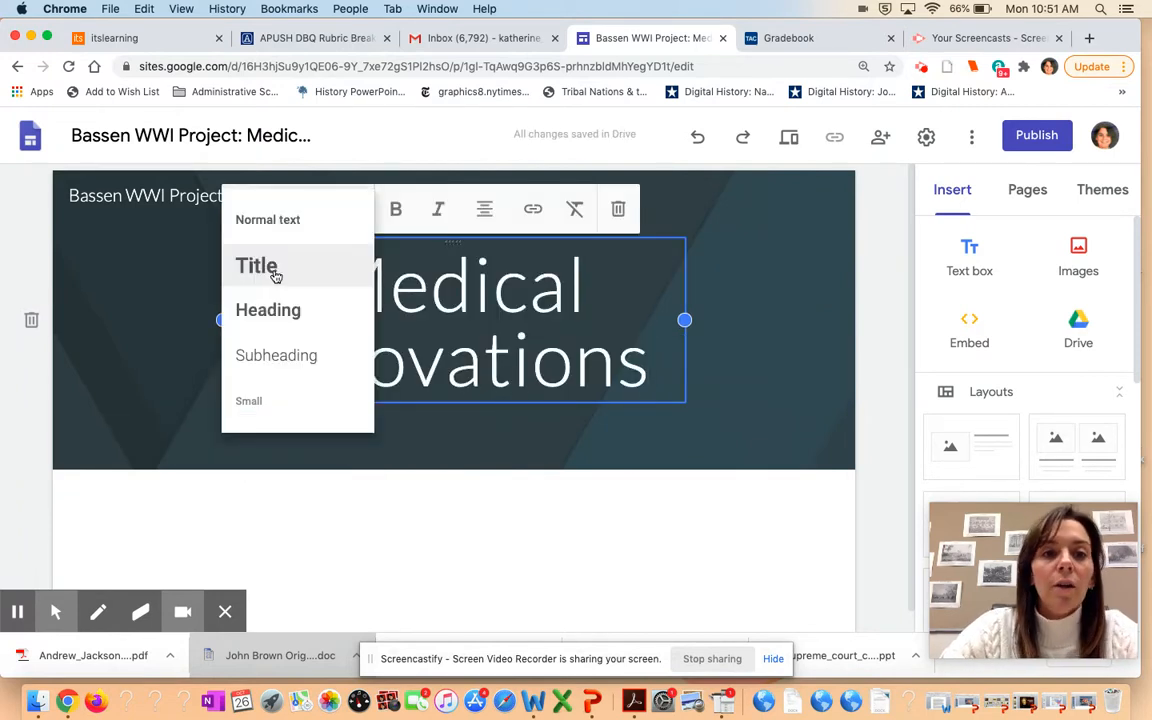
pyautogui.click(270, 309)
# - Browse the available site themes and apply the Diplomat theme
pyautogui.scroll(-2, 1050, 420)
pyautogui.scroll(2, 1062, 400)
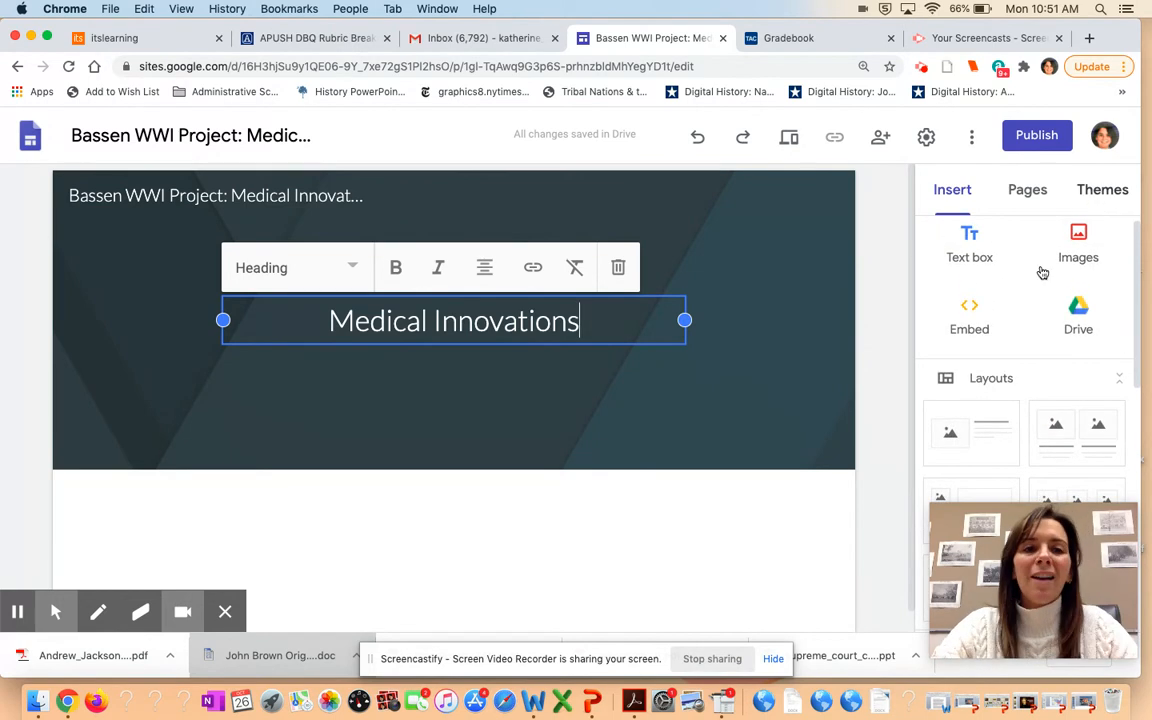
pyautogui.click(1105, 191)
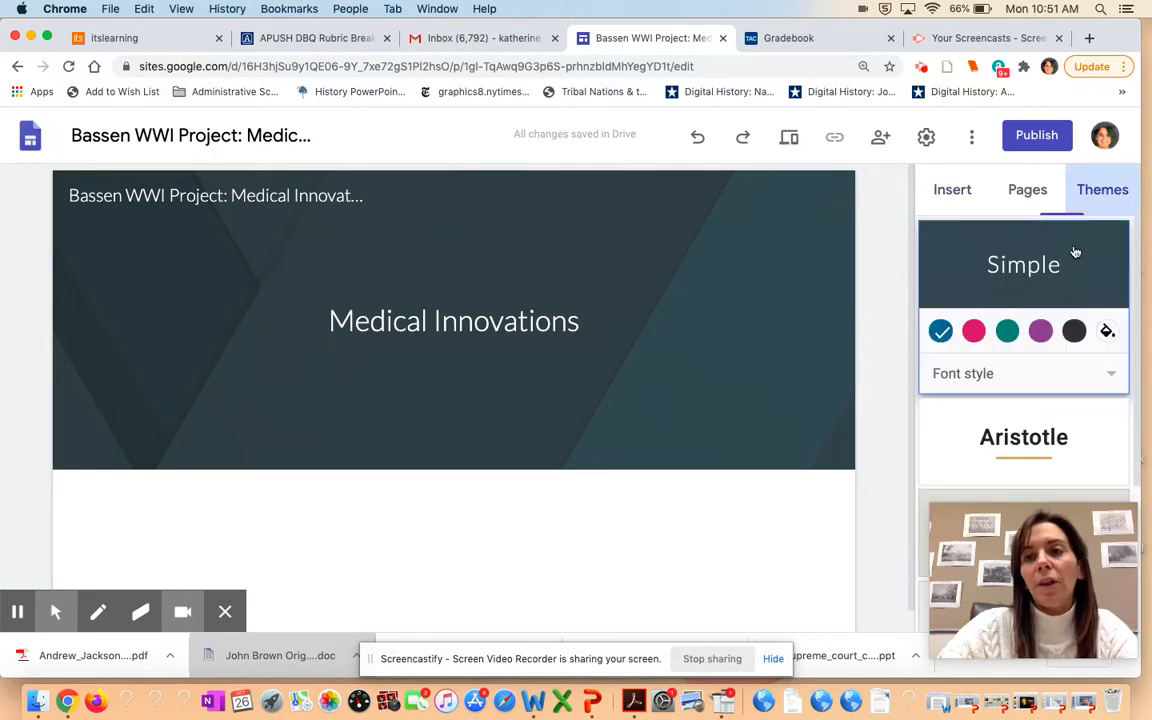
pyautogui.scroll(-2, 1055, 296)
pyautogui.scroll(-3, 1055, 419)
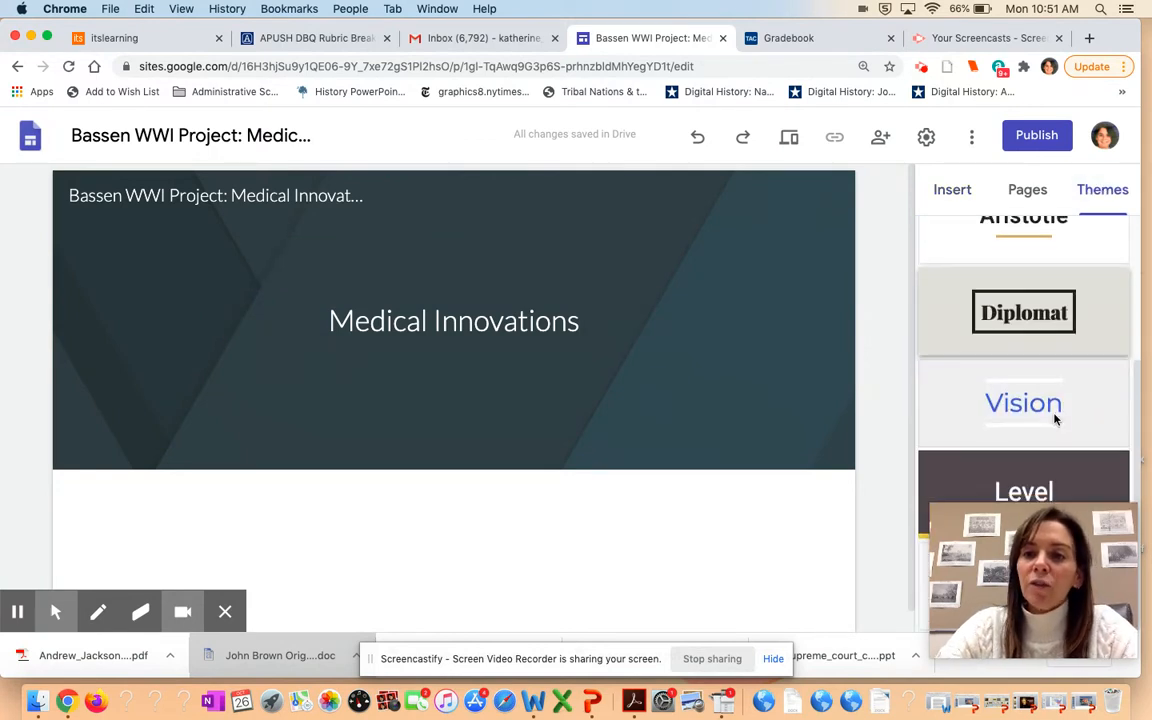
pyautogui.click(1038, 341)
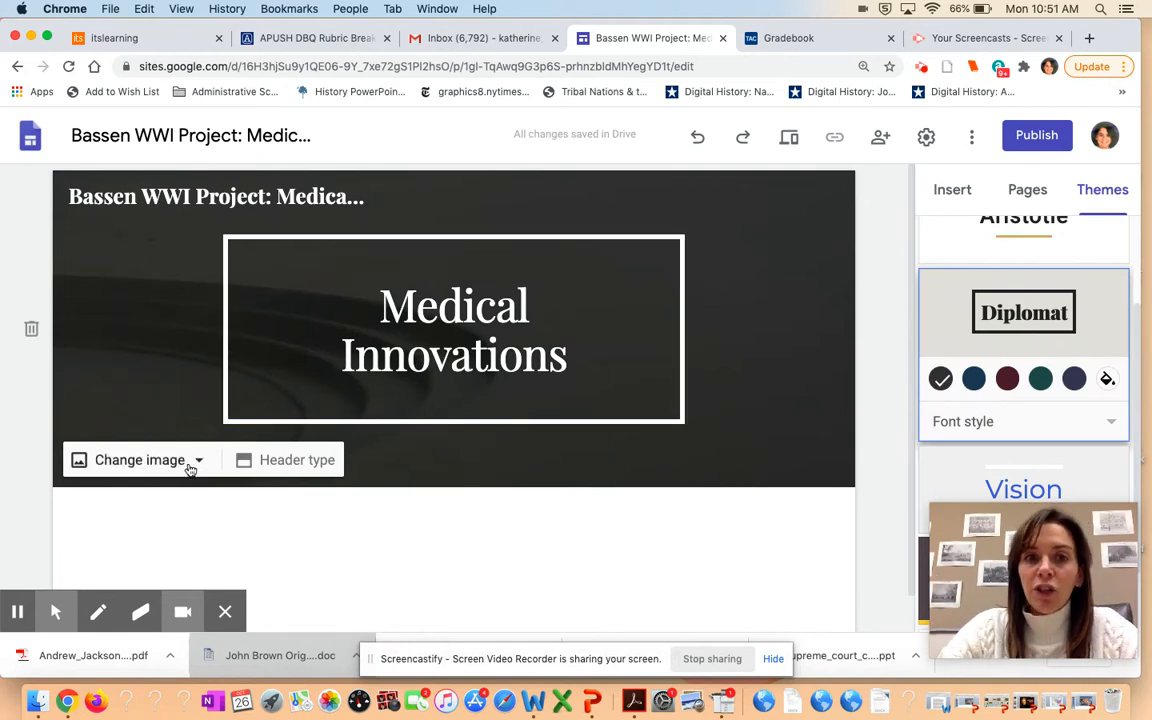
# - Open a new browser tab for finding a header picture
pyautogui.click(1091, 38)
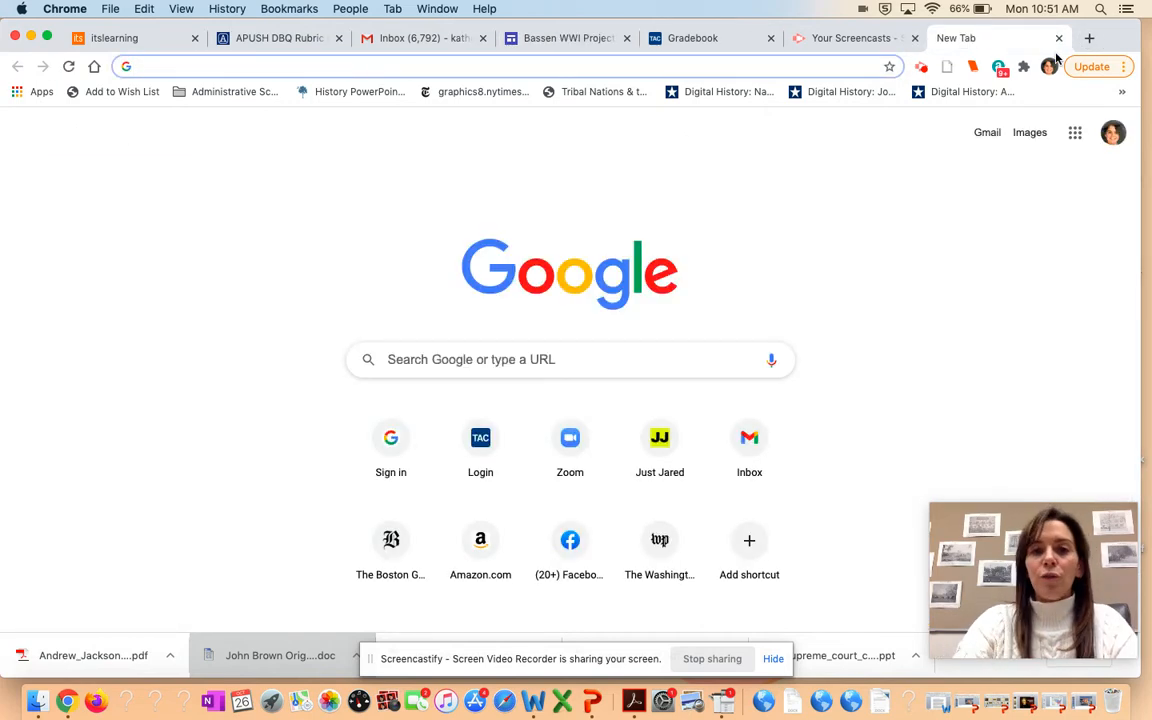
pyautogui.write('plastis')
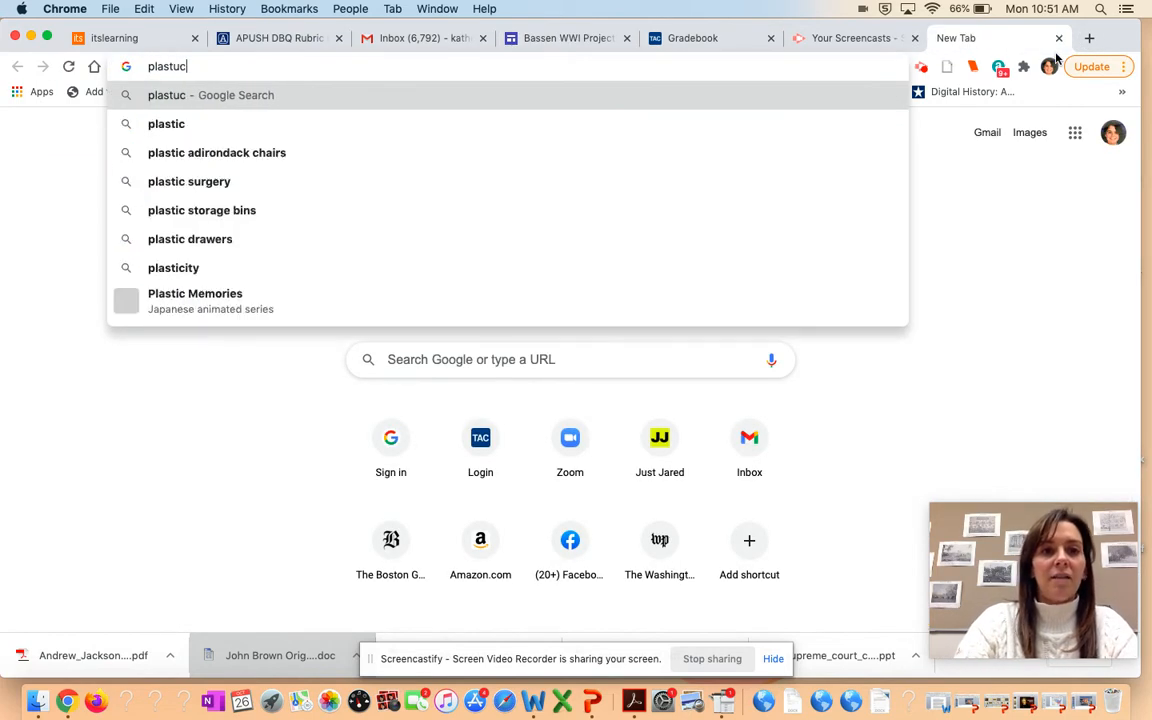
pyautogui.press('BackSpace')
pyautogui.write('c')
pyautogui.press('BackSpace')
pyautogui.press('BackSpace')
pyautogui.press('BackSpace')
pyautogui.press('BackSpace')
pyautogui.press('BackSpace')
pyautogui.press('BackSpace')
pyautogui.write('ww')
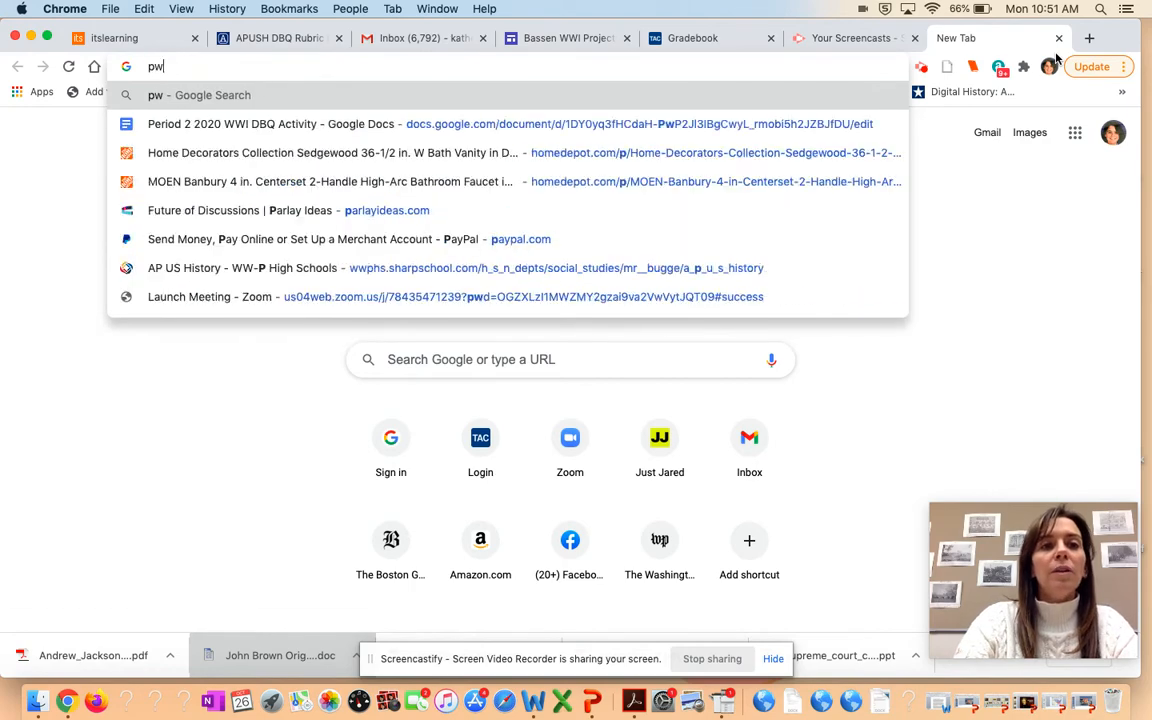
pyautogui.press('BackSpace')
pyautogui.press('BackSpace')
pyautogui.press('BackSpace')
# - Search Google Images for "wwi" and open the trench photo titled "World War I - Timeline Express"
pyautogui.write('wwu')
pyautogui.press('BackSpace')
pyautogui.write('i')
pyautogui.press('Return')
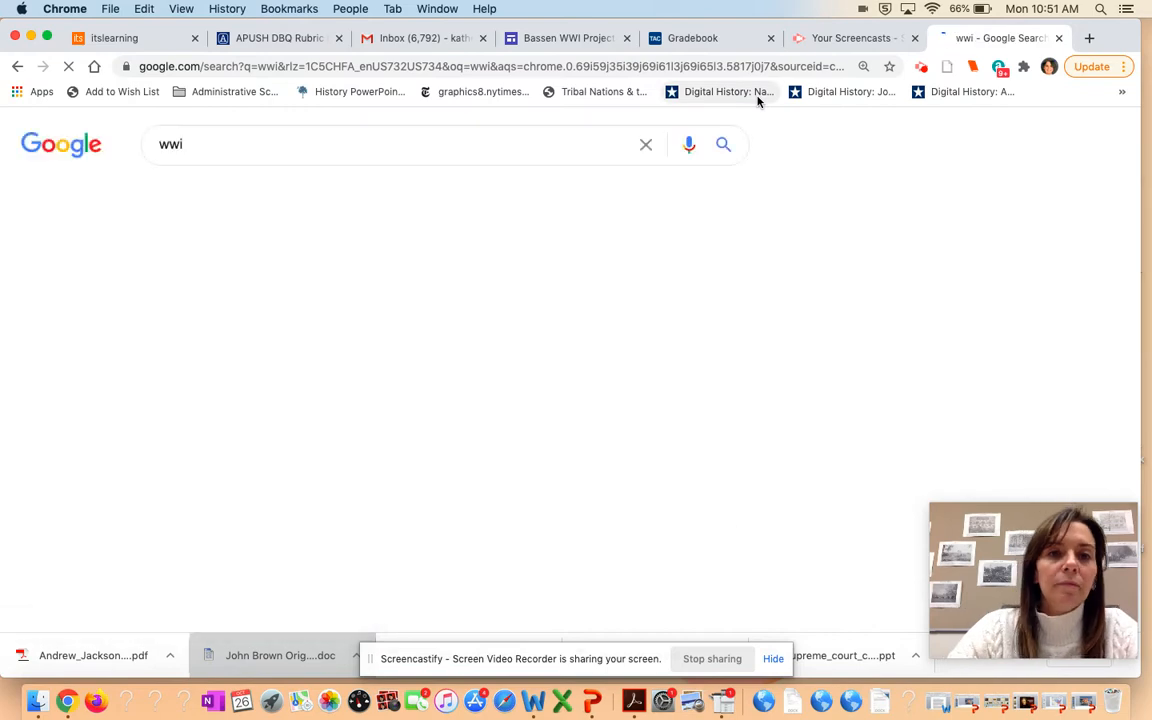
pyautogui.click(250, 199)
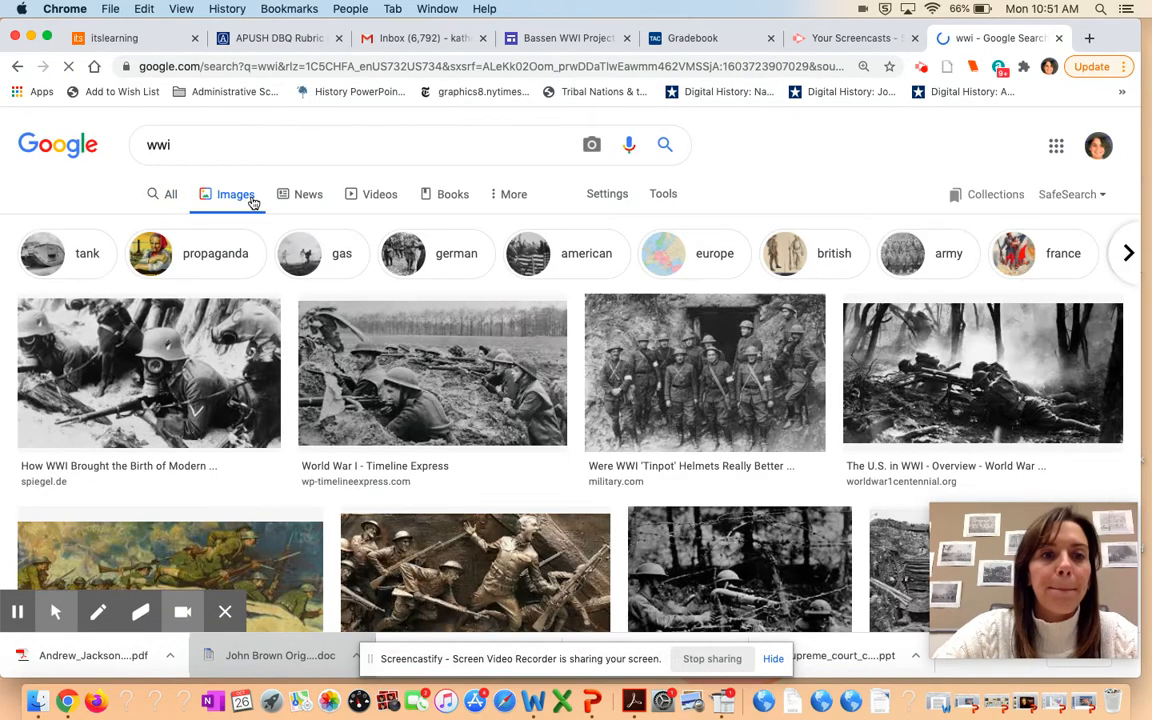
pyautogui.click(365, 335)
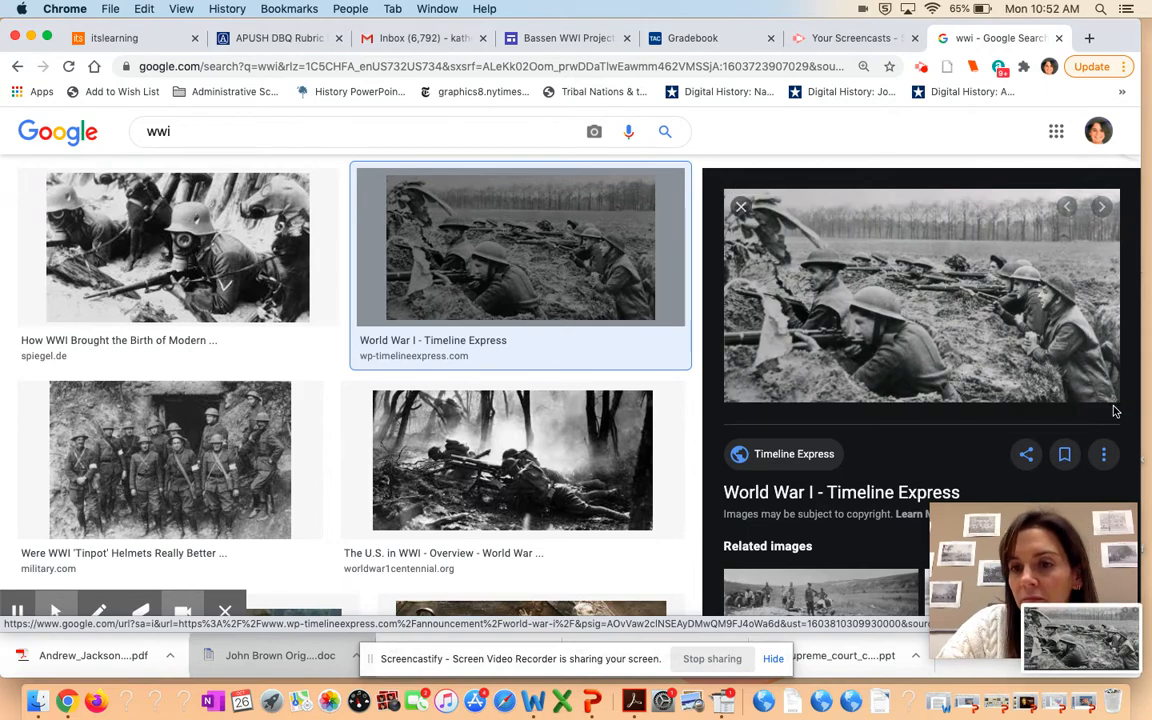
# - Return to the site being edited and upload "Screen Shot 2020-10-26 at 10.52.01 AM" from the Desktop as the header image
pyautogui.click(135, 38)
pyautogui.click(568, 38)
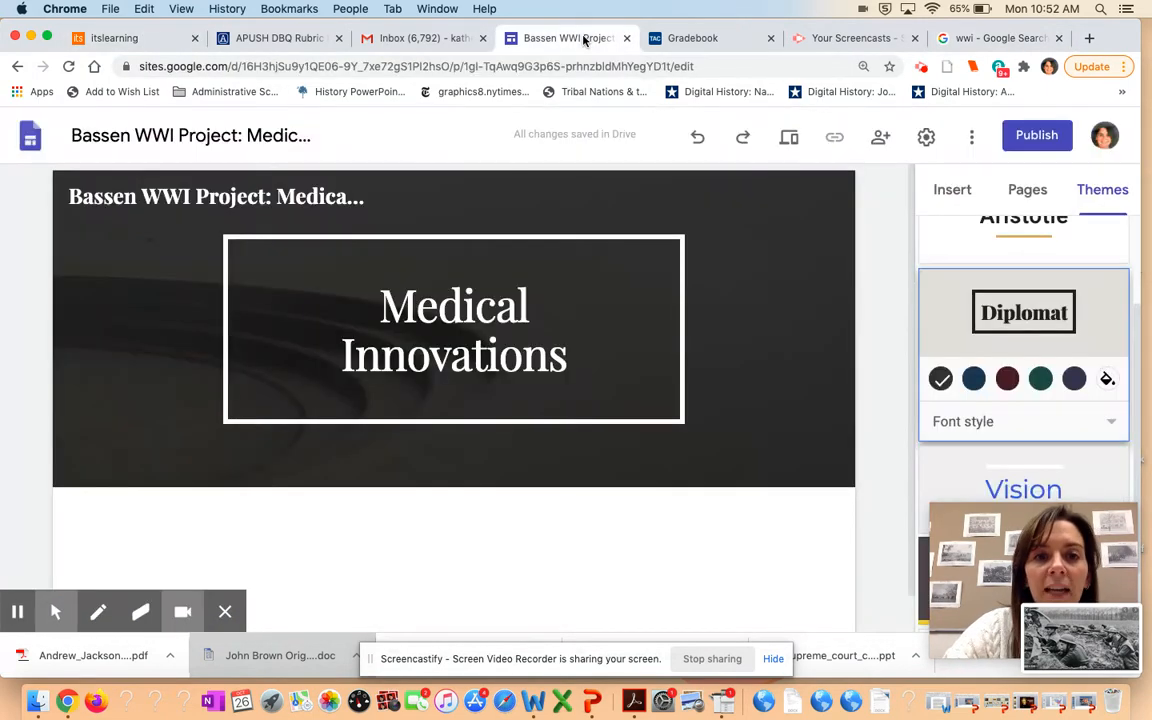
pyautogui.click(117, 458)
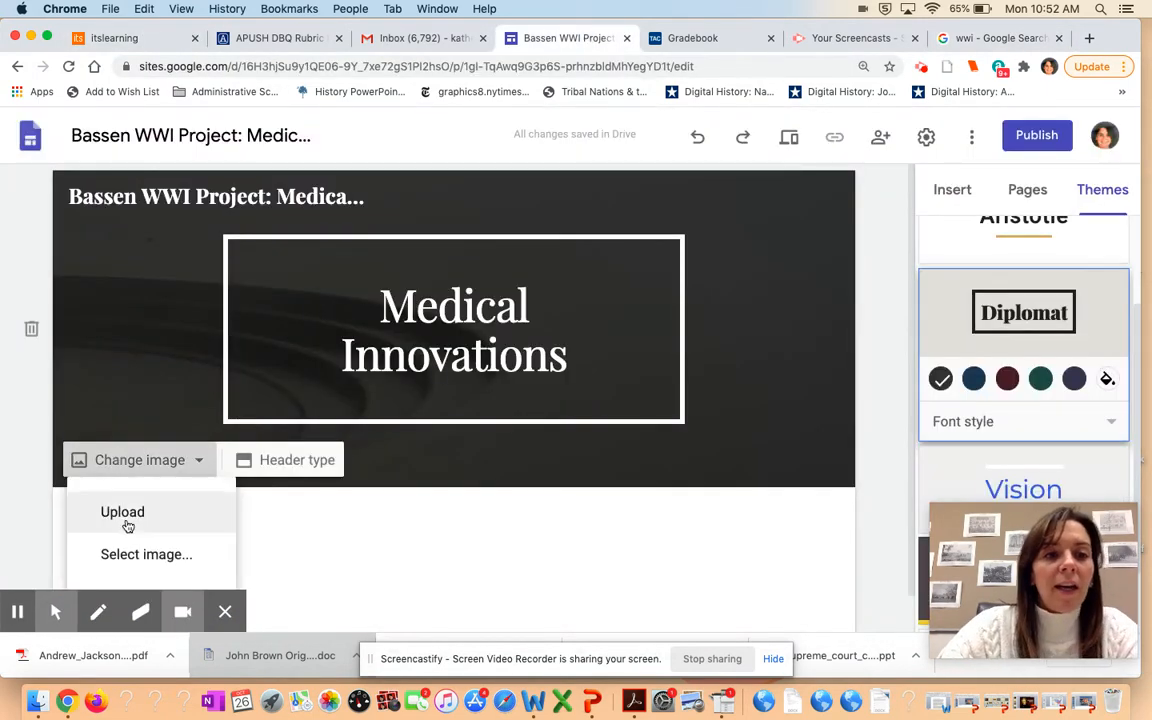
pyautogui.click(123, 512)
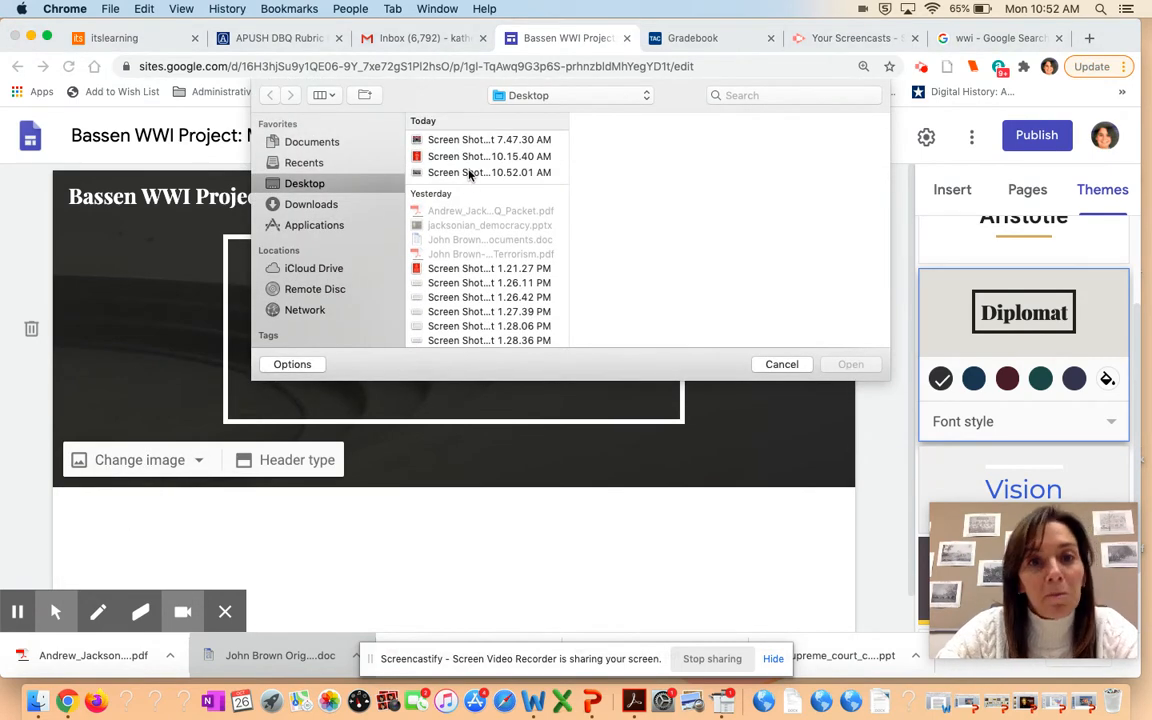
pyautogui.click(469, 172)
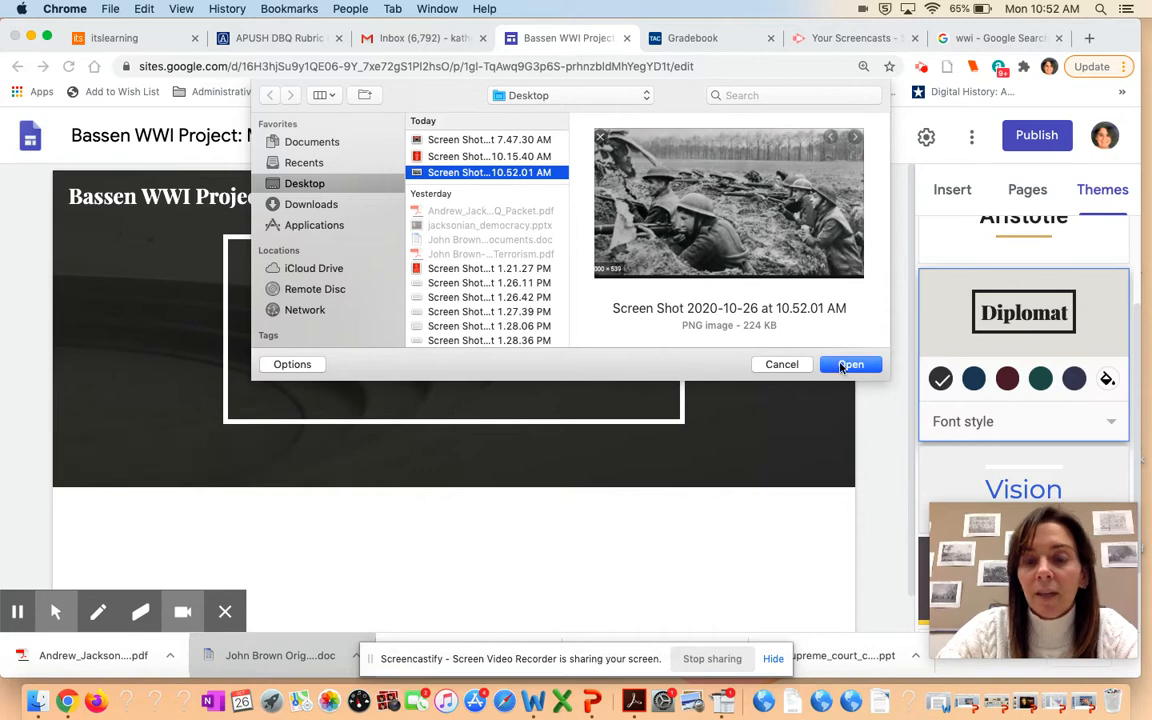
pyautogui.click(849, 364)
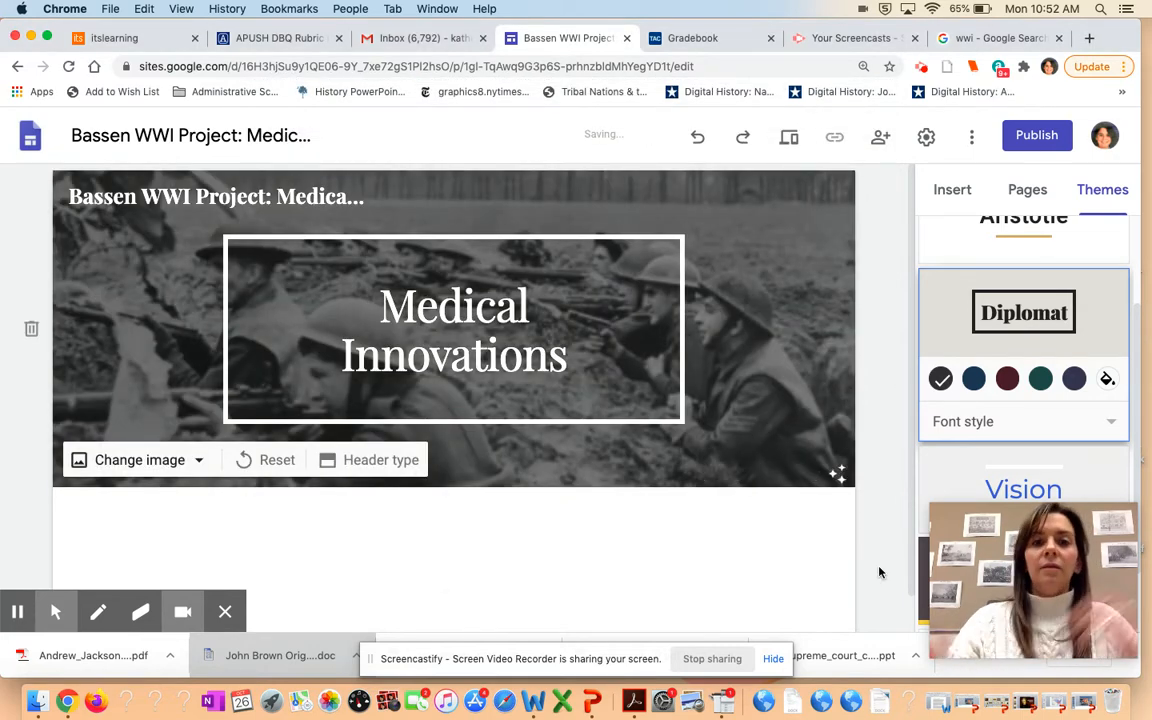
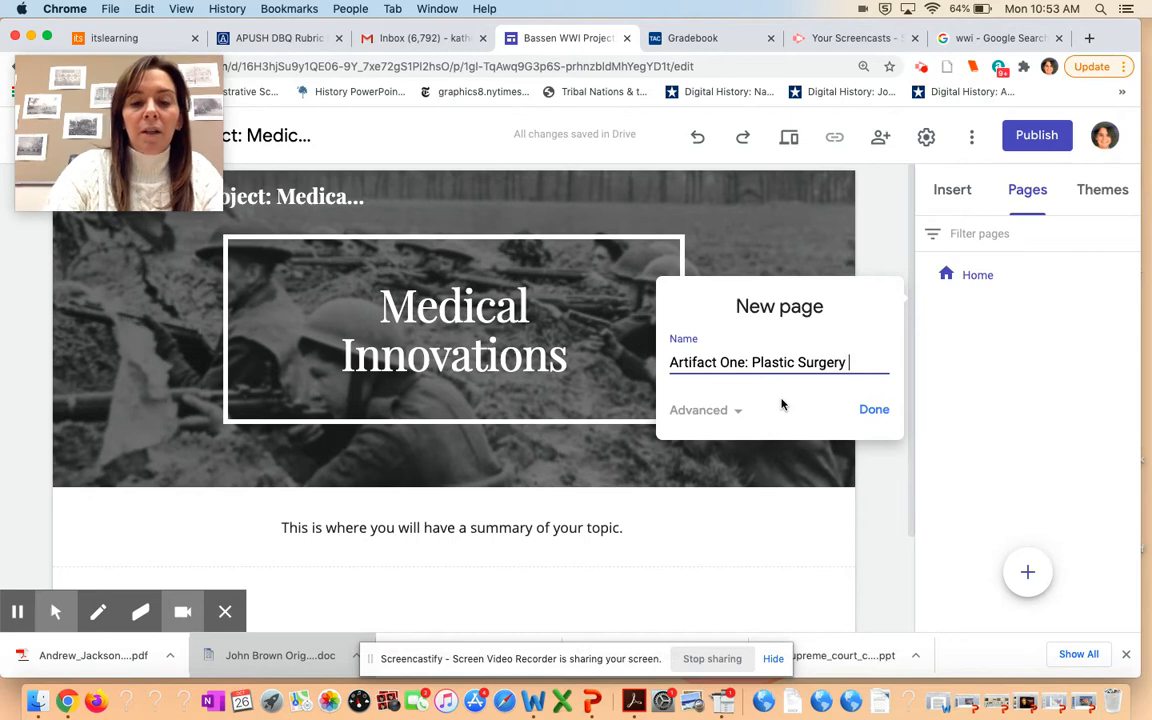
# - Create the new page named "Artifact One: Plastic Surgery Doctor"
pyautogui.click(870, 410)
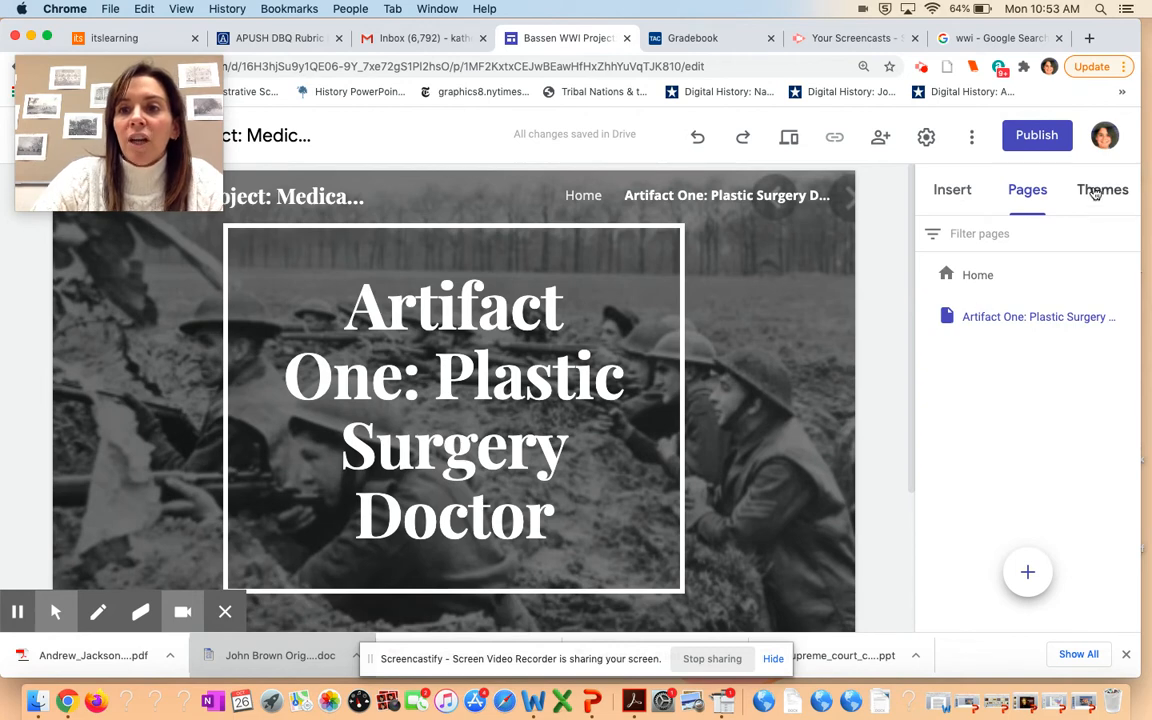
pyautogui.click(1096, 192)
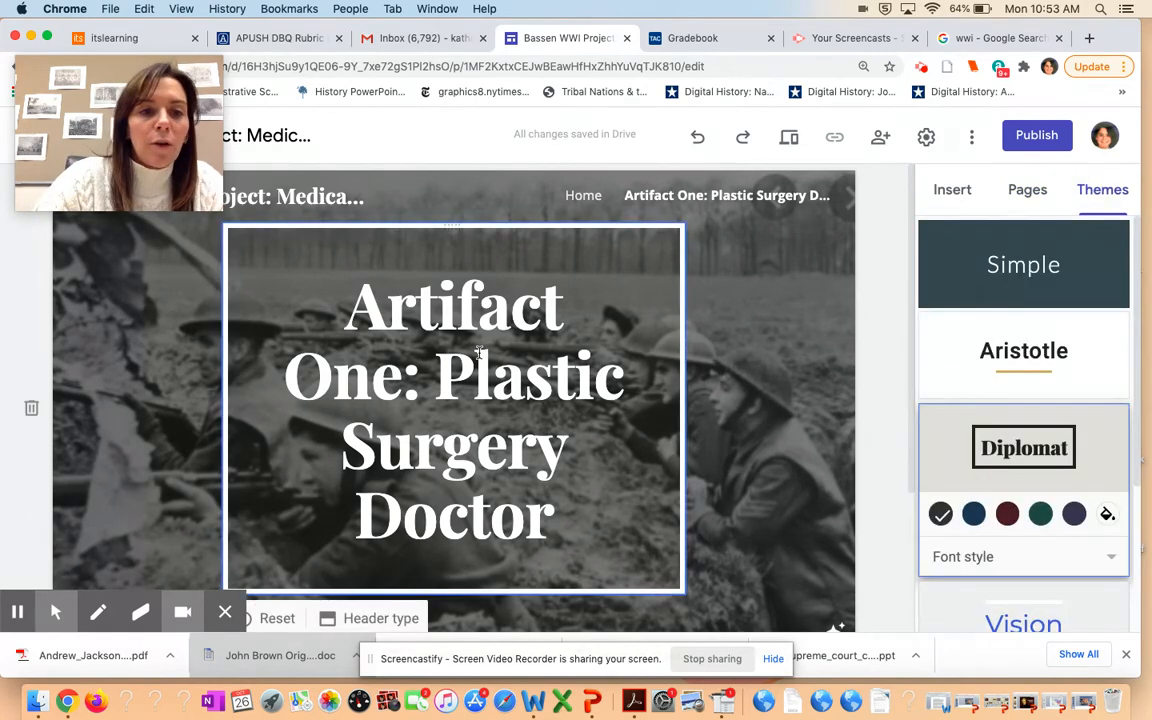
# - Try the Cover and Large banner header types on the Artifact One page and set its header to Title only
pyautogui.moveTo(648, 20); pyautogui.dragTo(776, 11)
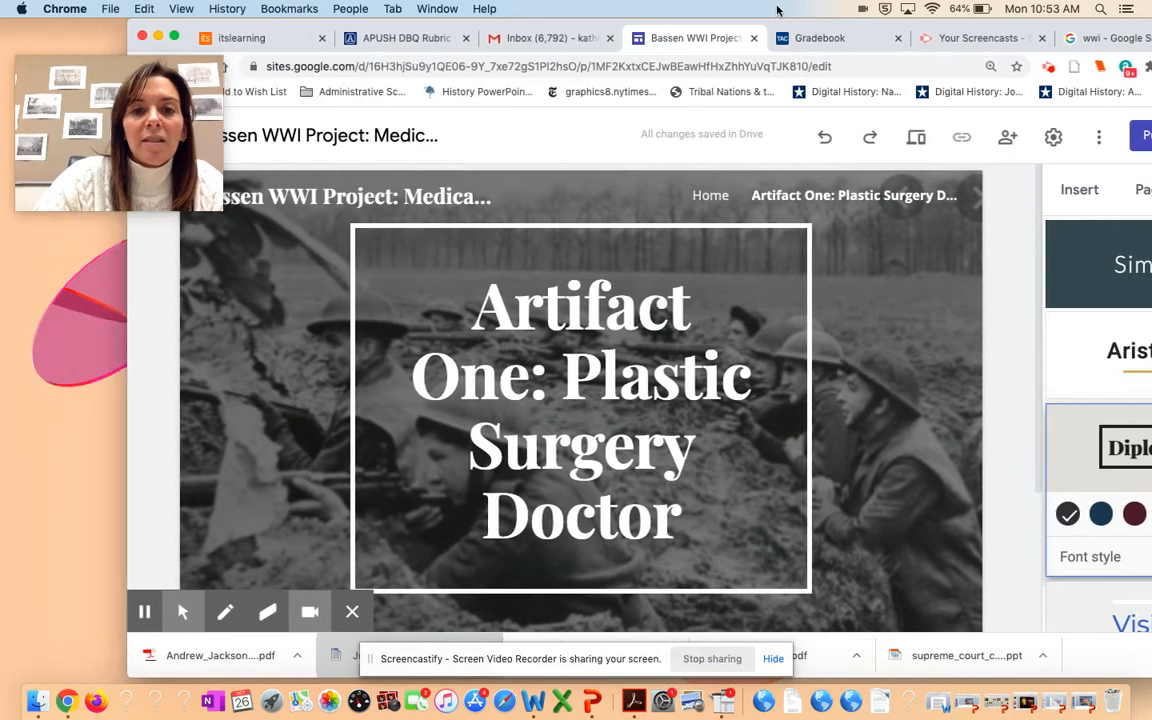
pyautogui.scroll(-3, 424, 527)
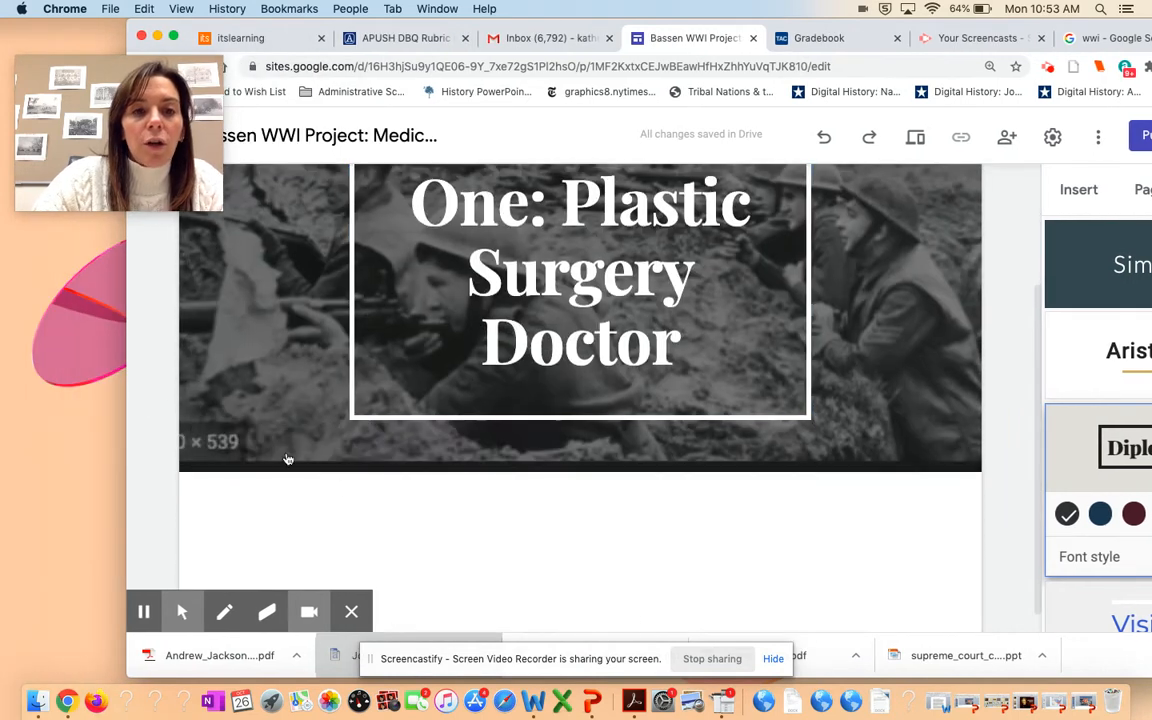
pyautogui.scroll(3, 494, 391)
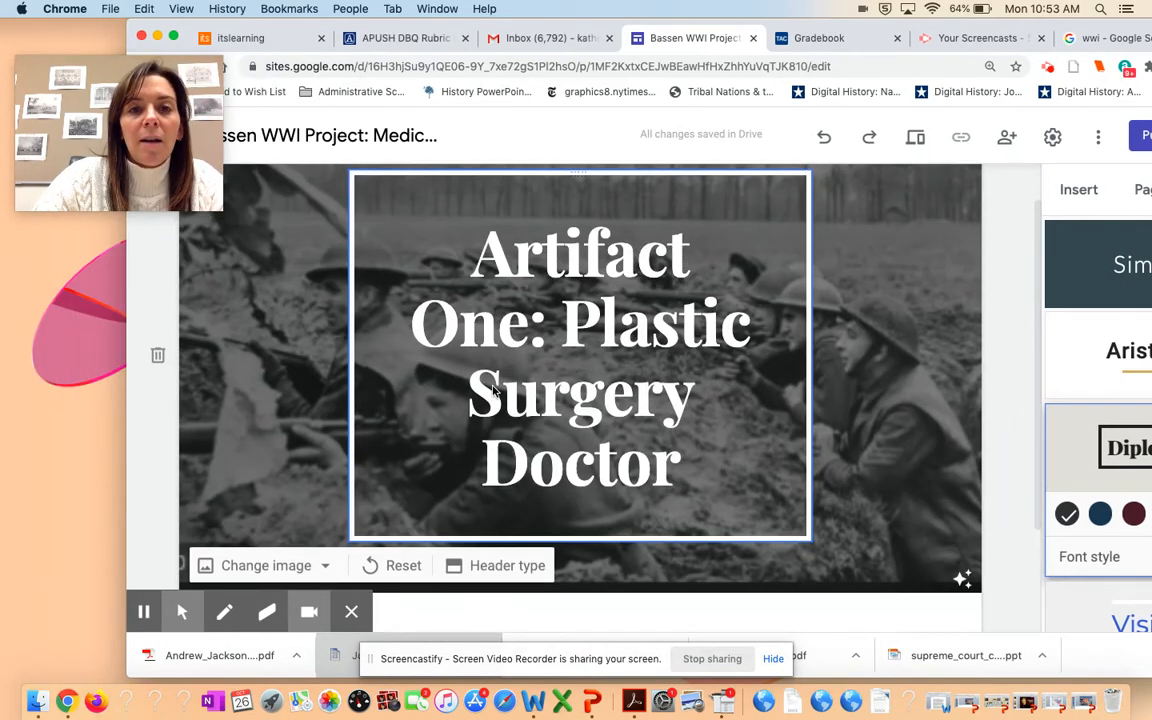
pyautogui.scroll(-1, 487, 517)
pyautogui.click(487, 517)
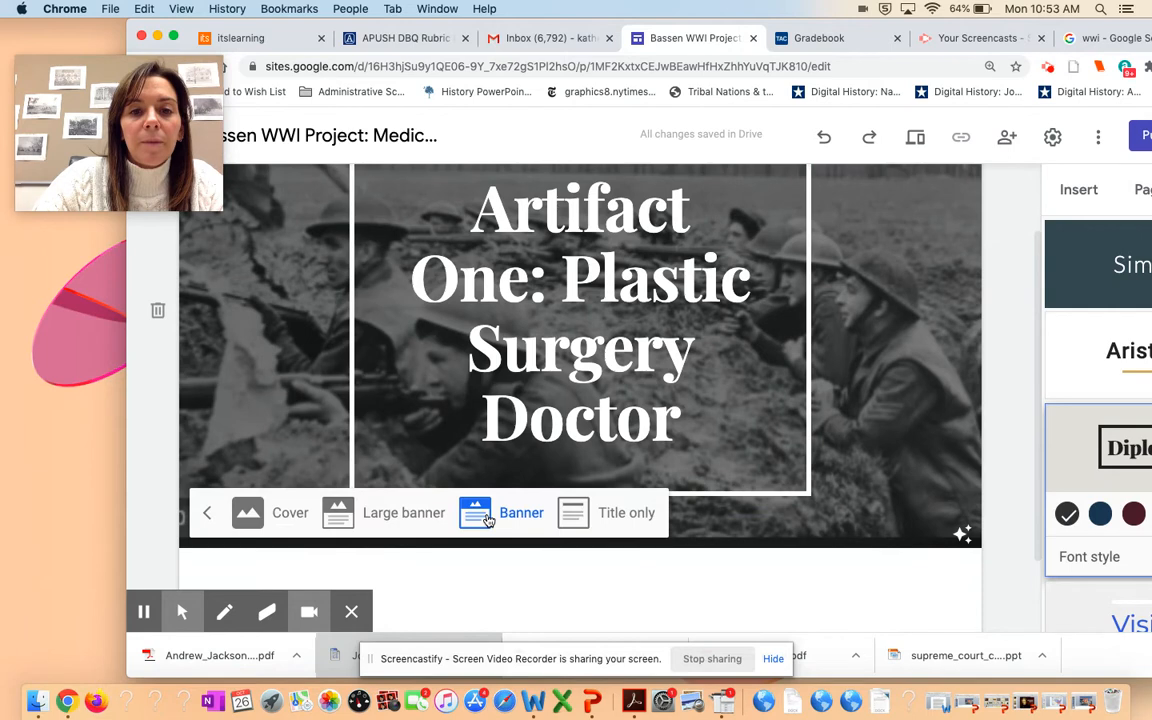
pyautogui.click(272, 520)
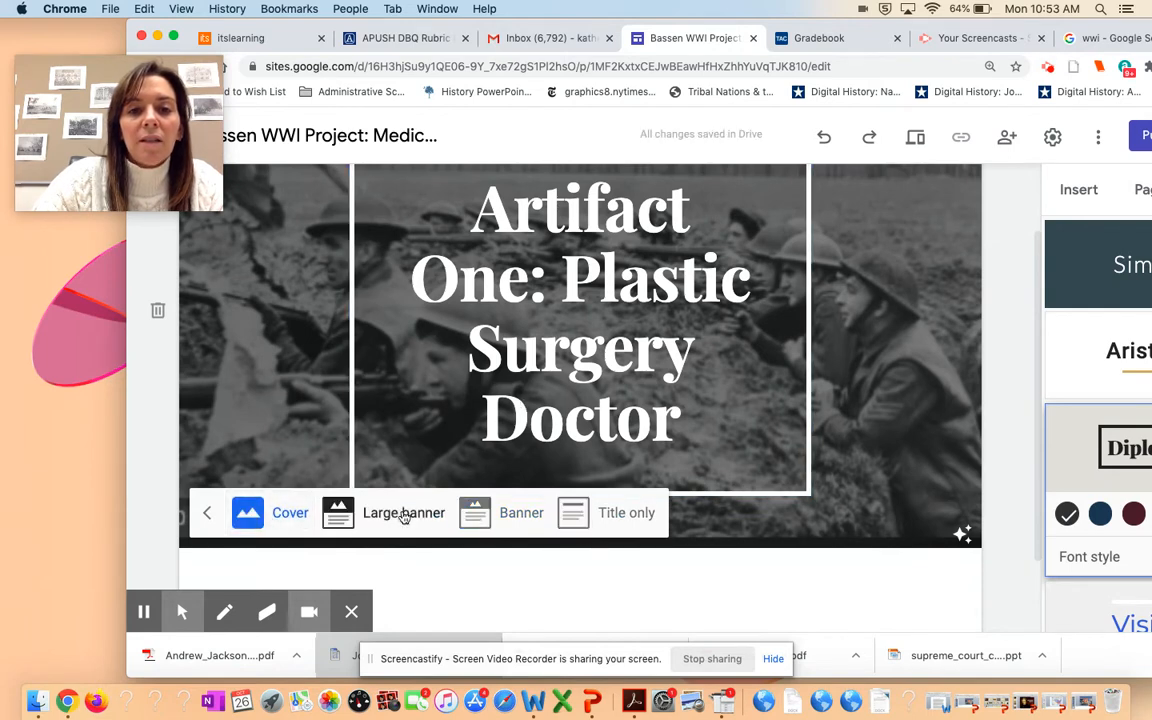
pyautogui.click(435, 521)
pyautogui.click(610, 514)
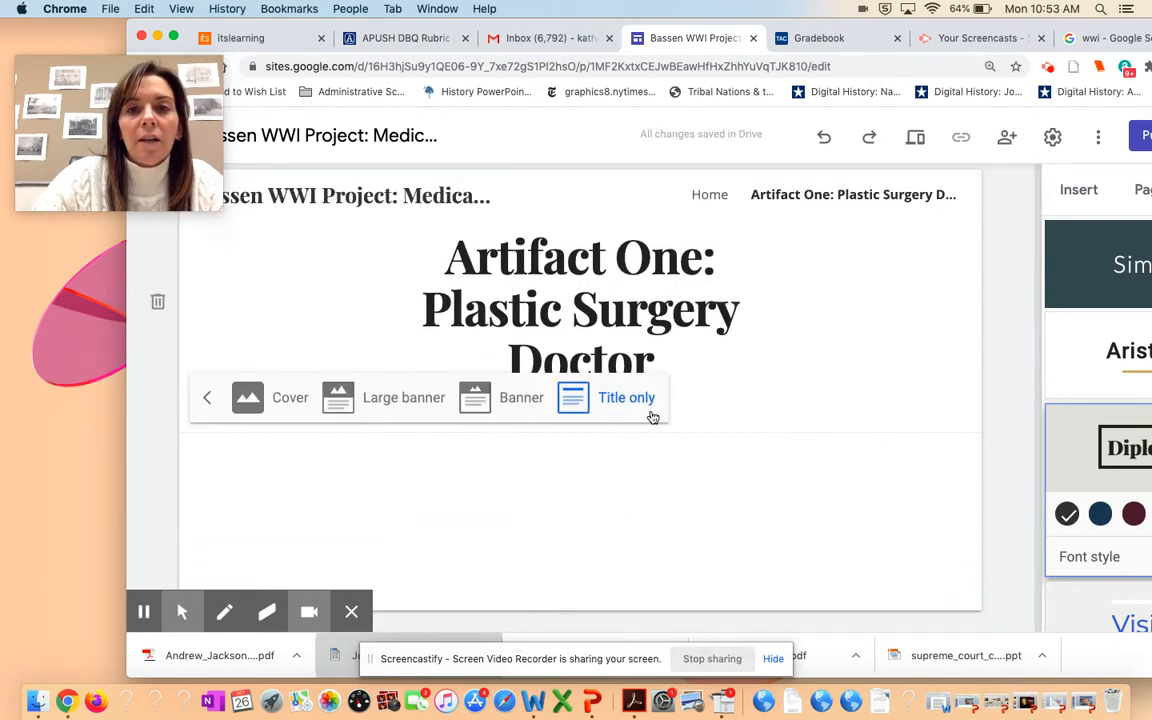
# - Try the Banner, Large banner and Cover header types on the Artifact One page and return it to Title only
pyautogui.click(517, 397)
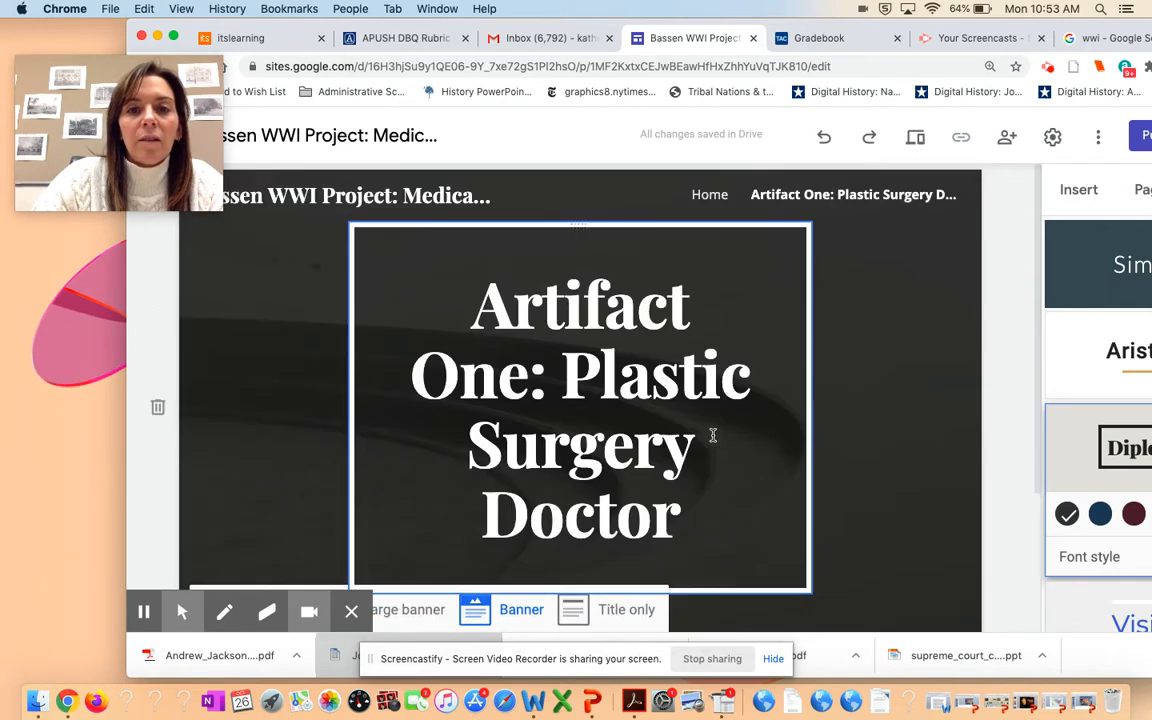
pyautogui.click(395, 484)
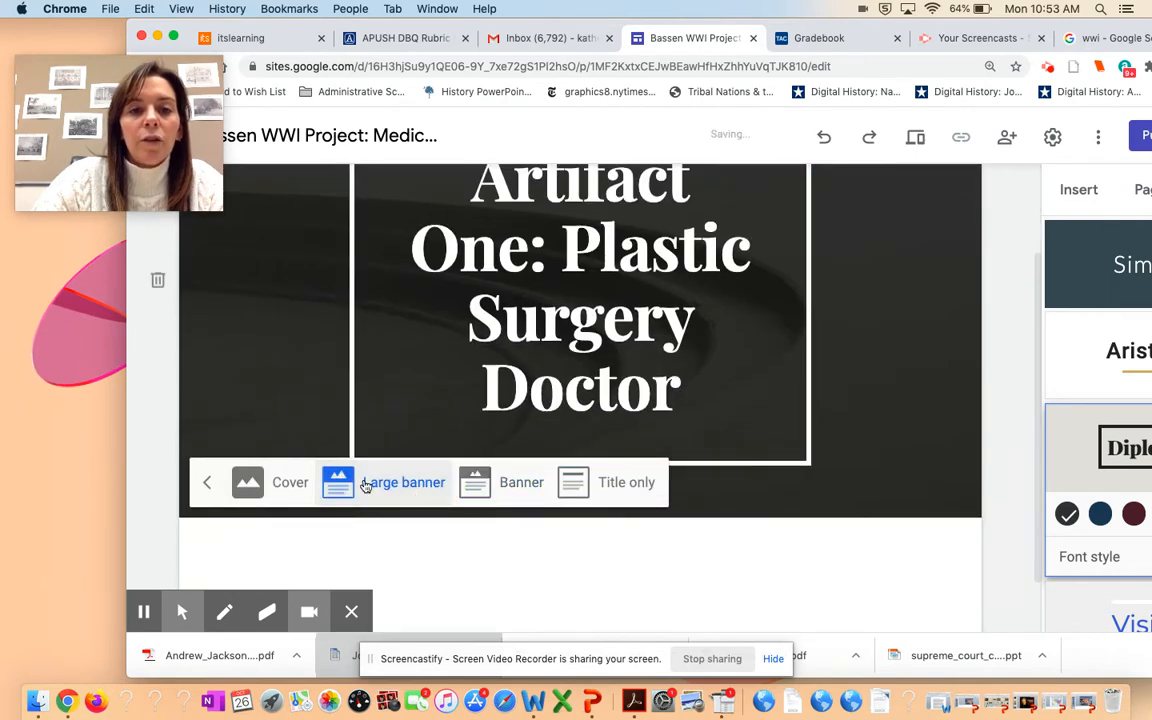
pyautogui.click(279, 490)
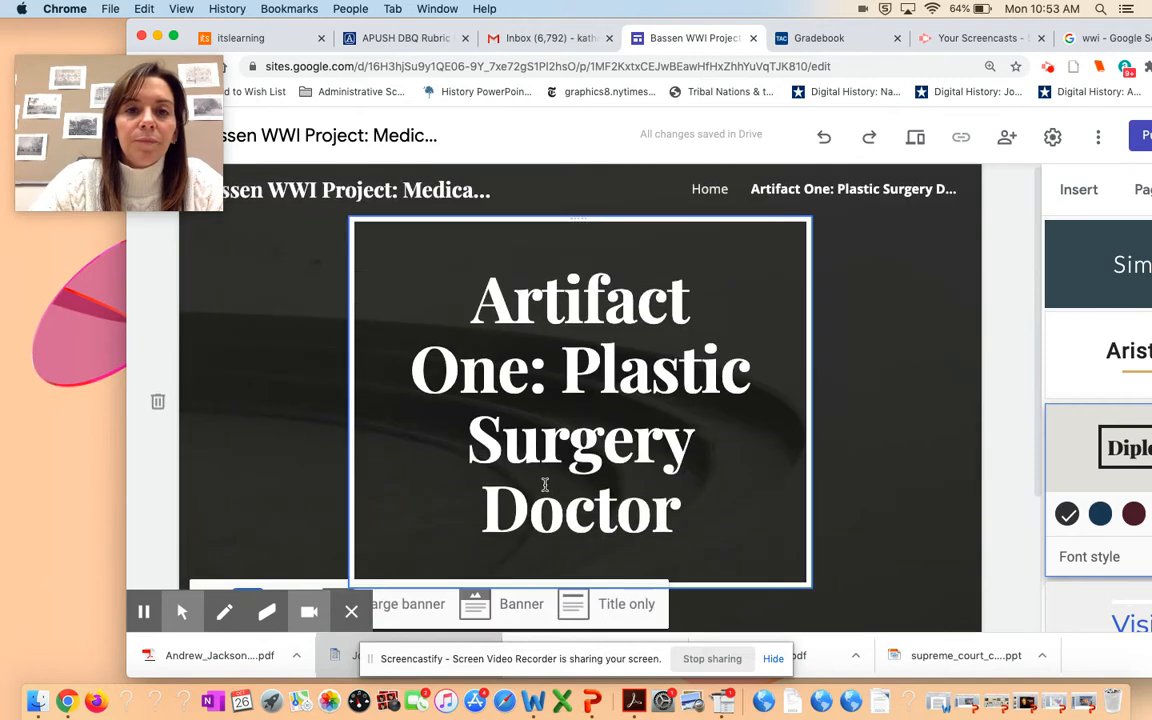
pyautogui.scroll(-2, 545, 485)
pyautogui.scroll(2, 545, 485)
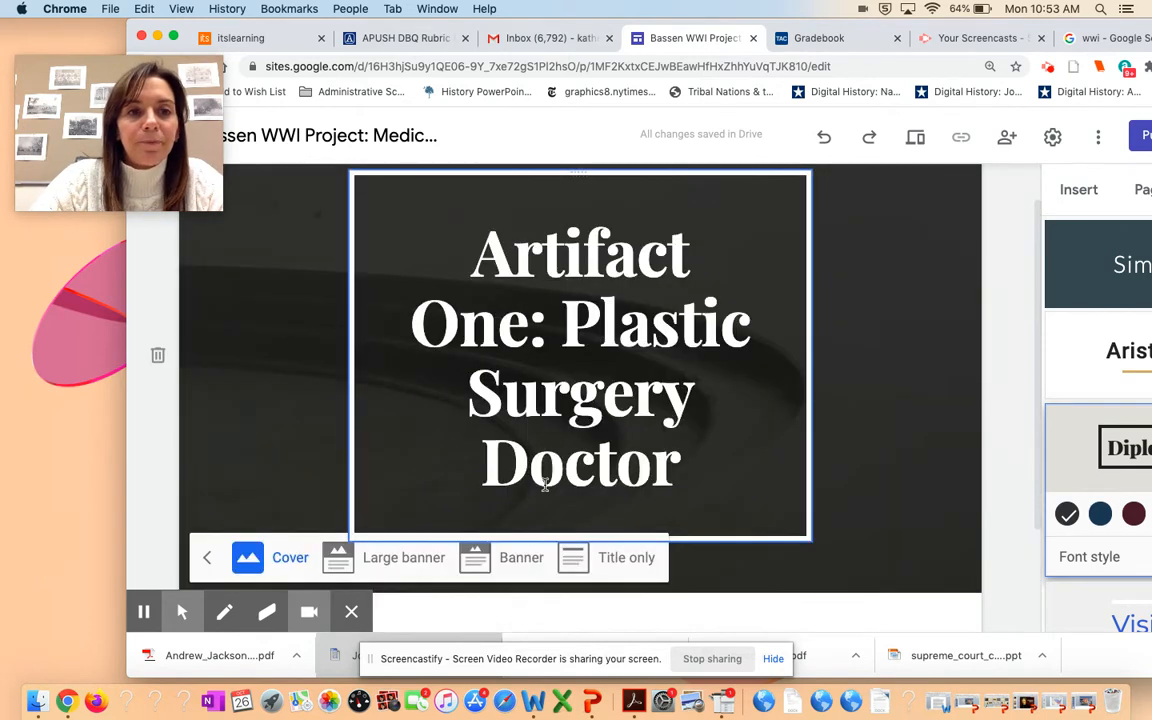
pyautogui.scroll(-1, 545, 485)
pyautogui.scroll(-1, 545, 485)
pyautogui.click(617, 456)
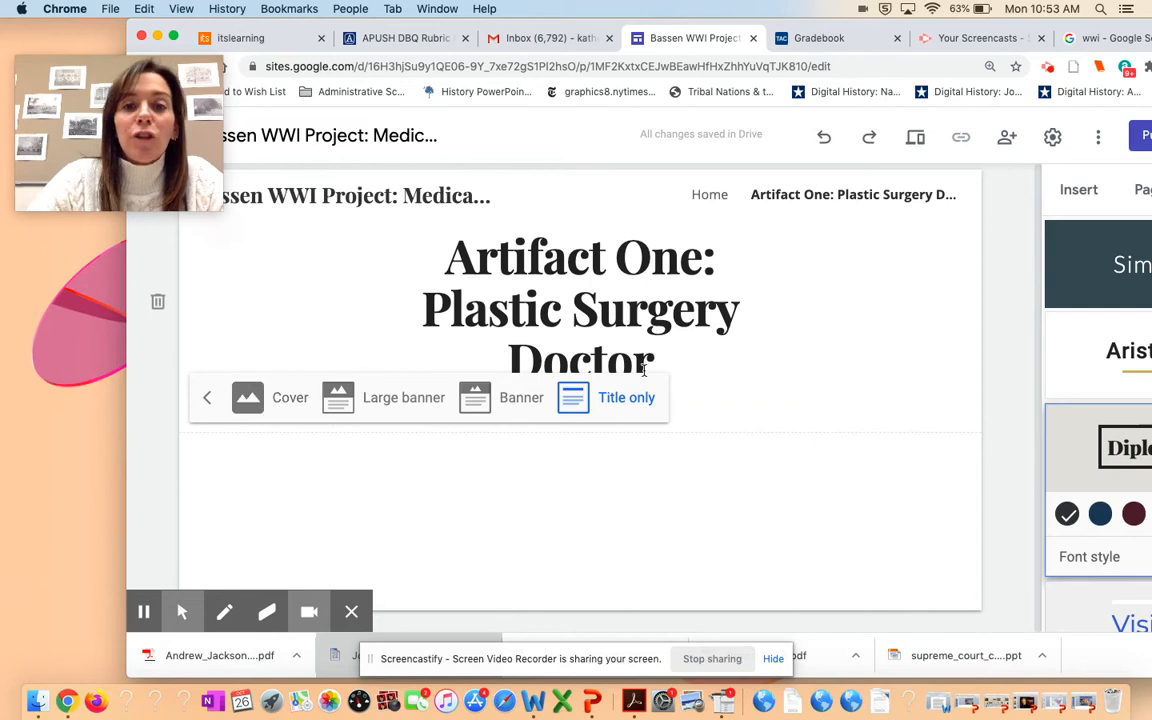
# - Add a new page named "Artifact Two" to the site
pyautogui.moveTo(945, 26); pyautogui.dragTo(832, 19)
pyautogui.click(1041, 189)
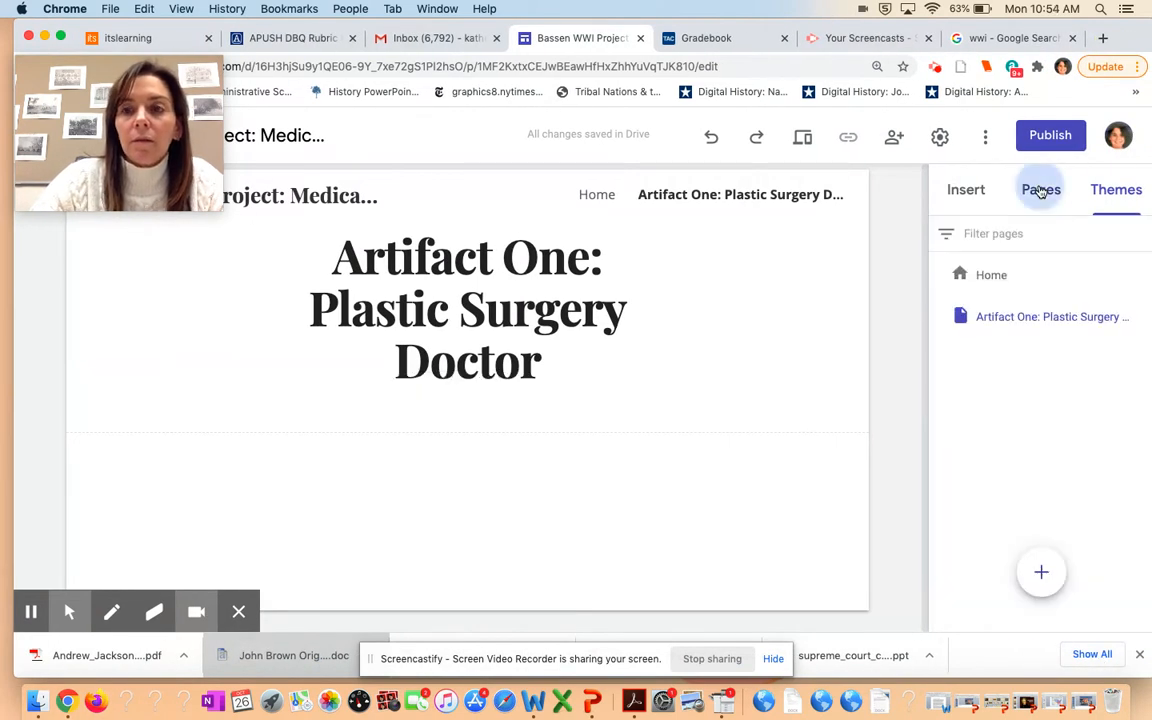
pyautogui.moveTo(1043, 571)
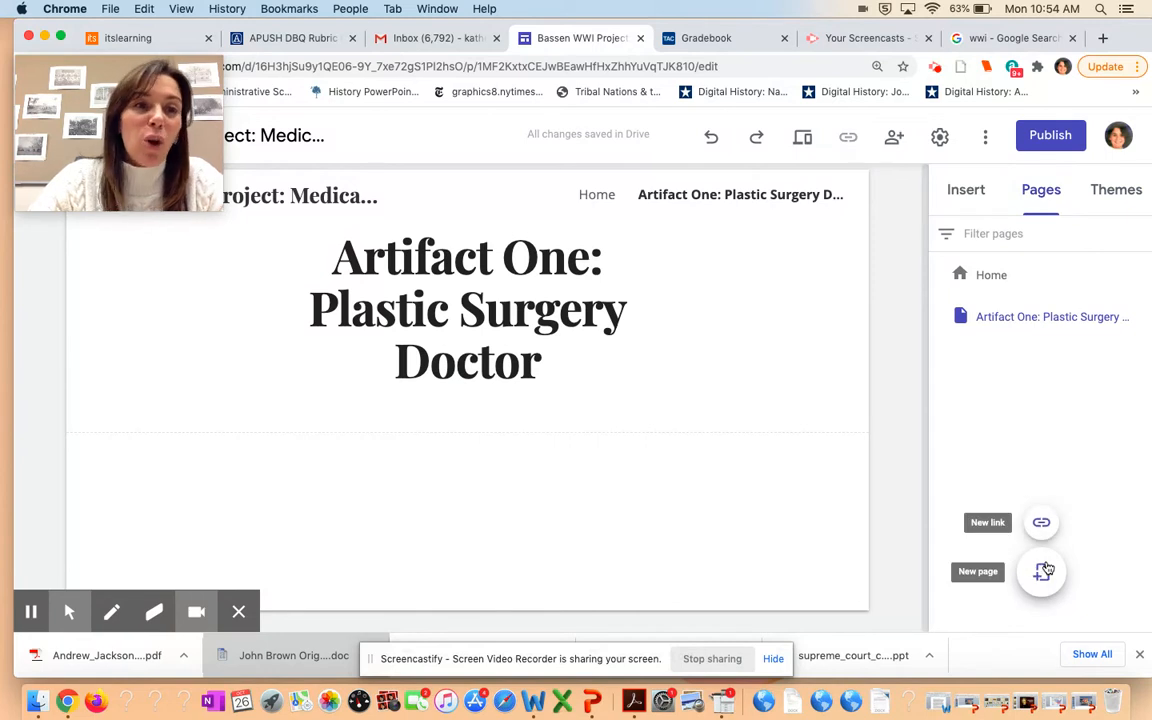
pyautogui.click(1043, 571)
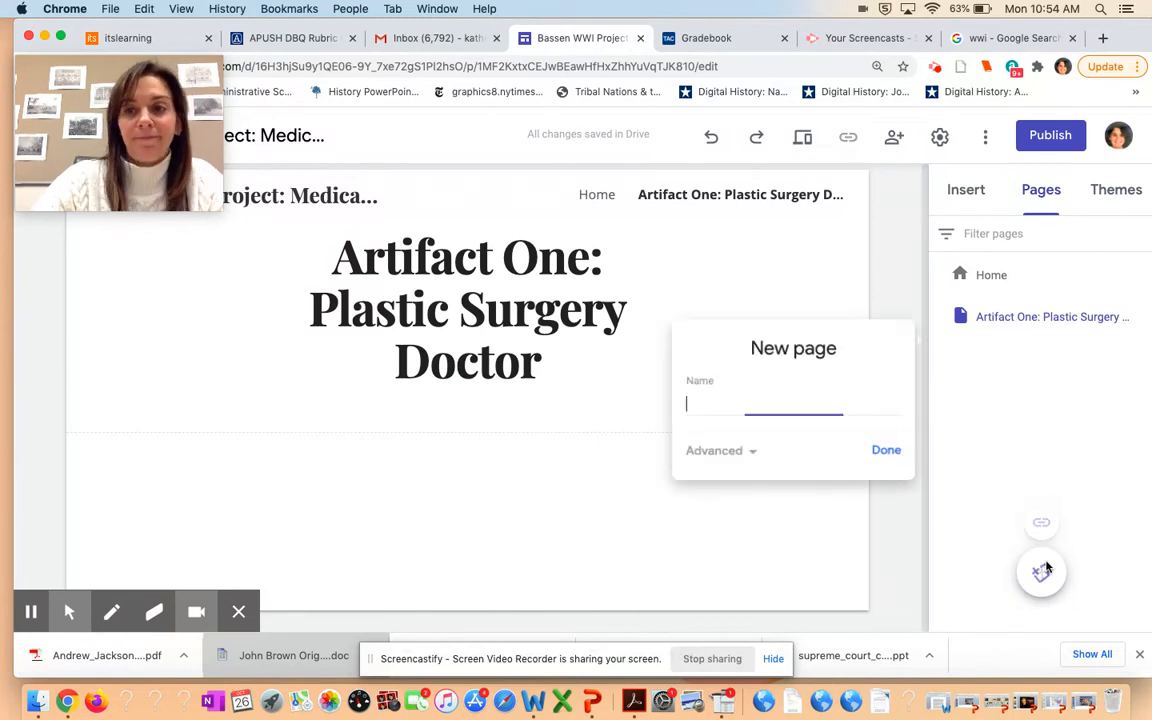
pyautogui.write('Artifact Two')
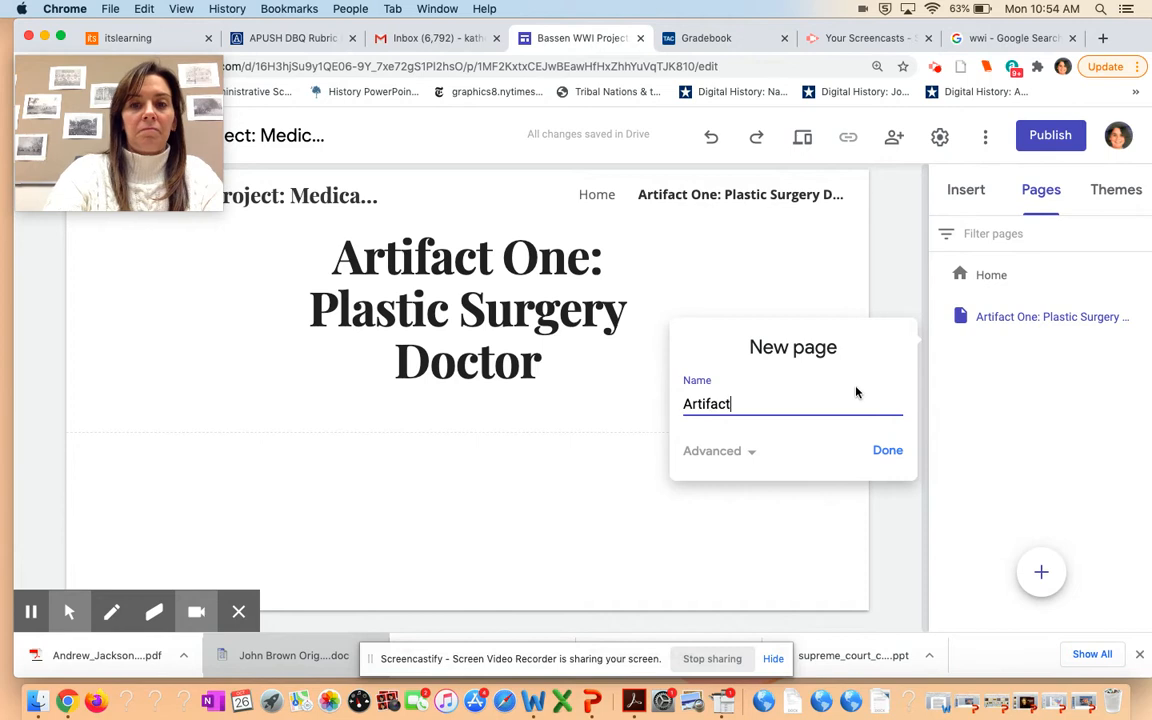
pyautogui.click(882, 450)
# - Add a new page named "Artifact Three" to the site
pyautogui.click(1040, 569)
pyautogui.write('Artifact Three')
pyautogui.click(889, 495)
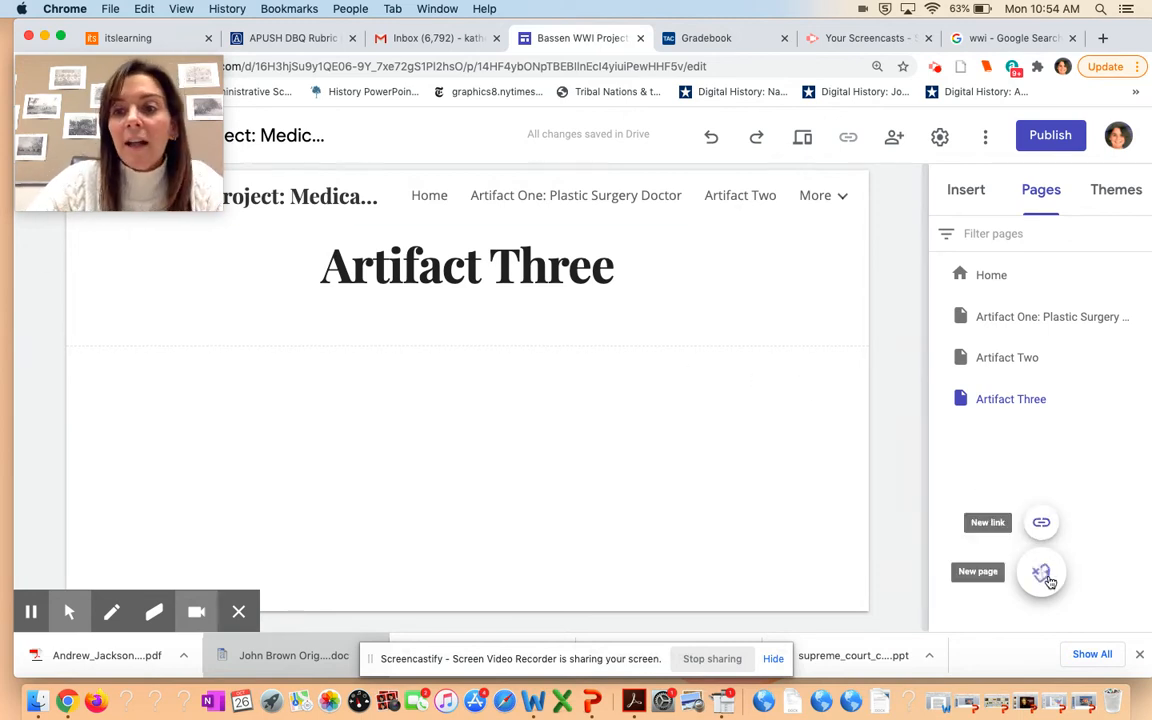
# - Add a new page named "Annotated Works Cited" to the site
pyautogui.click(1043, 574)
pyautogui.write('Annotated Works Cited')
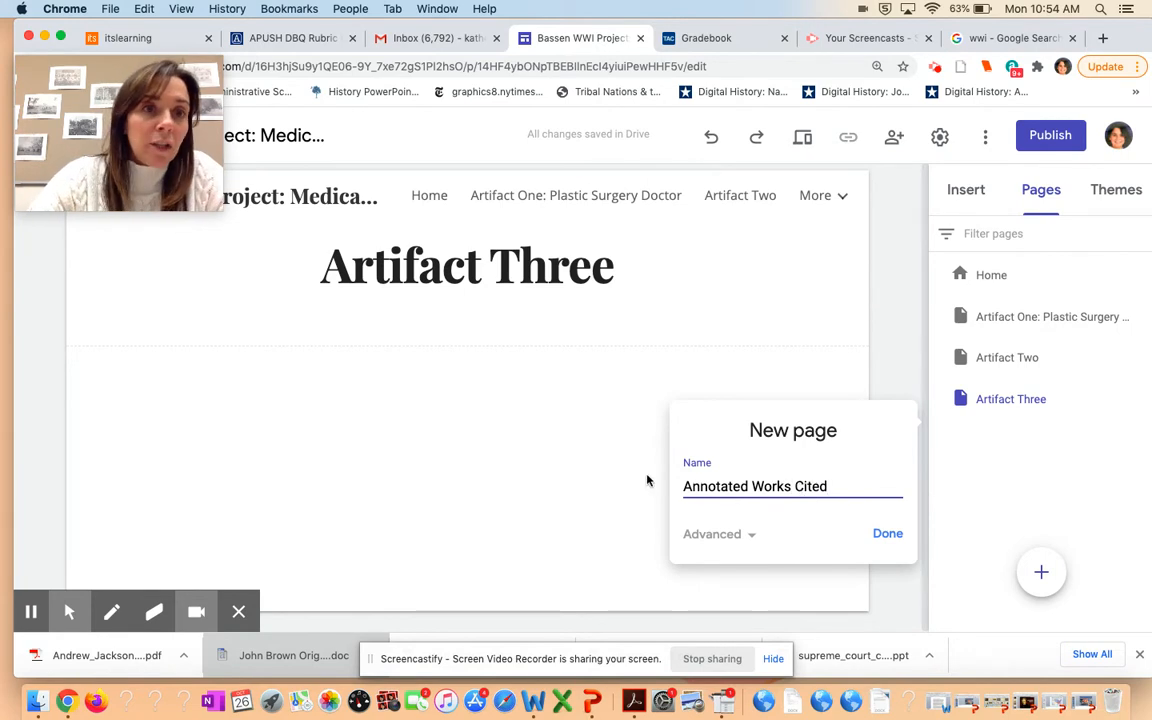
pyautogui.click(888, 533)
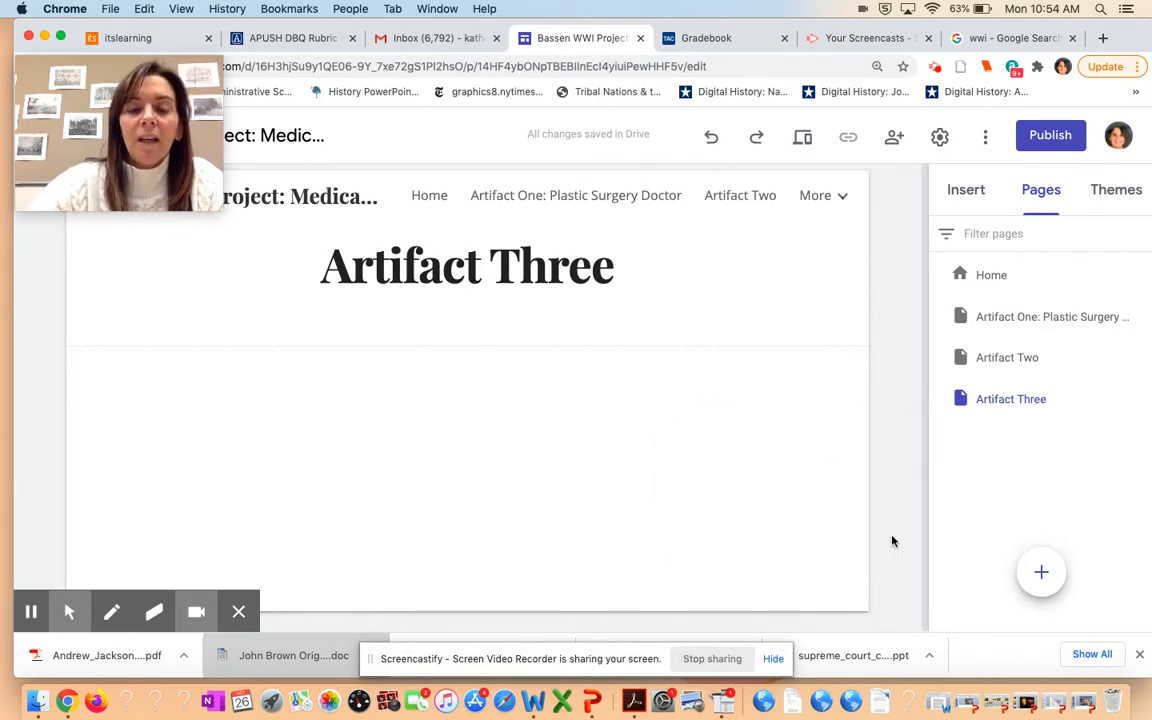
pyautogui.doubleClick(461, 418)
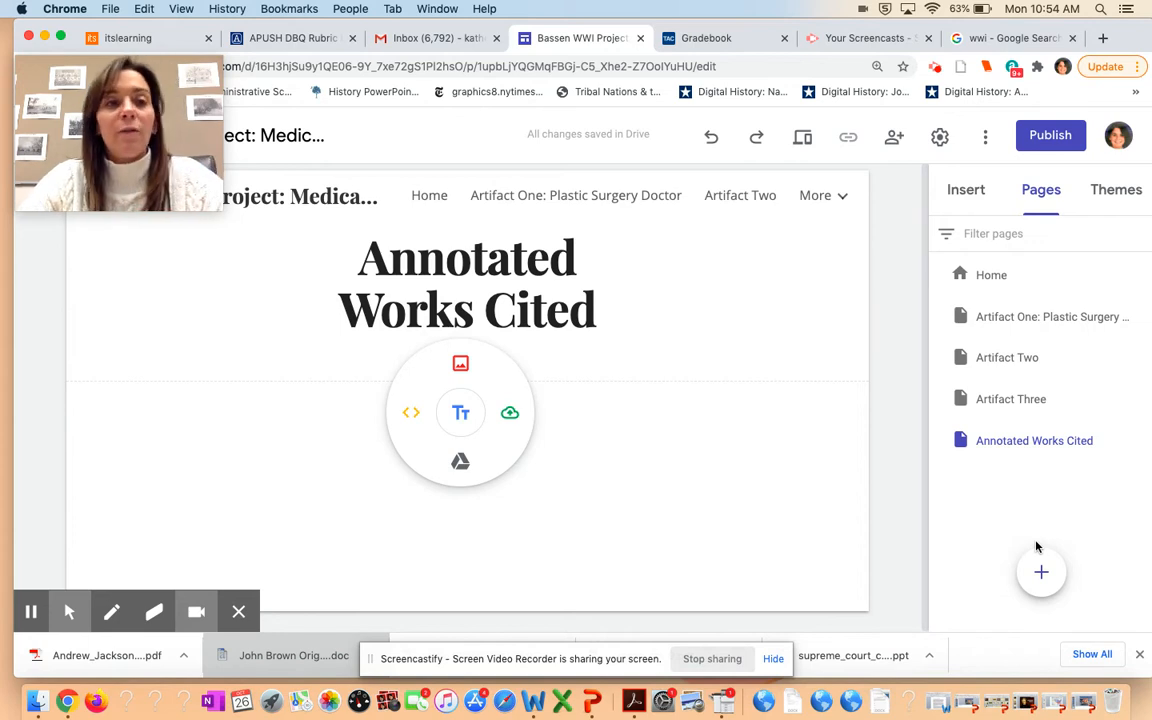
pyautogui.moveTo(1041, 573)
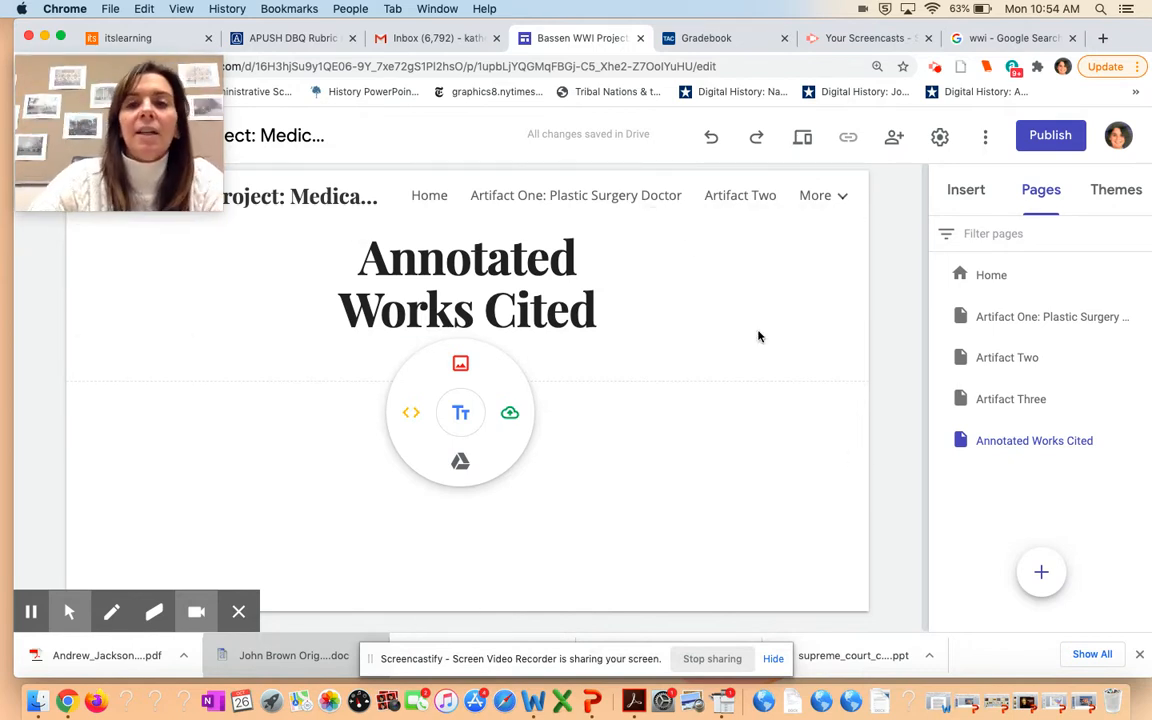
# - On the Artifact One page, add a centered text box reading "Include the write up. Also the link to your recording."
pyautogui.click(622, 196)
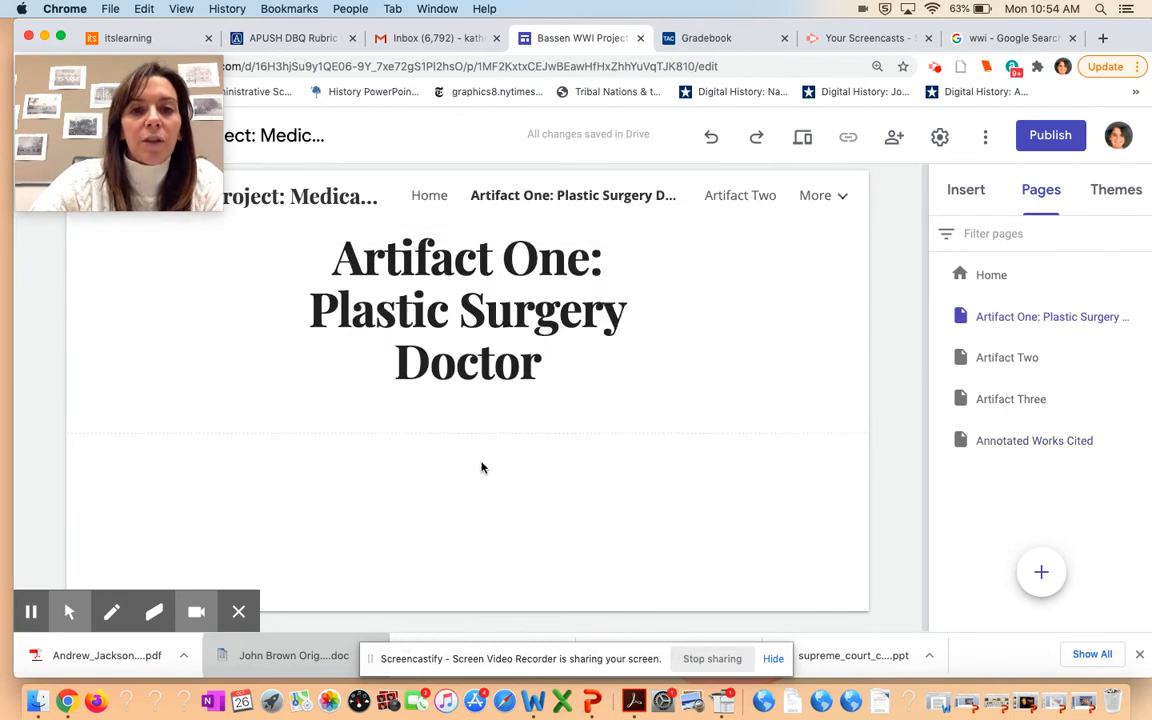
pyautogui.doubleClick(481, 464)
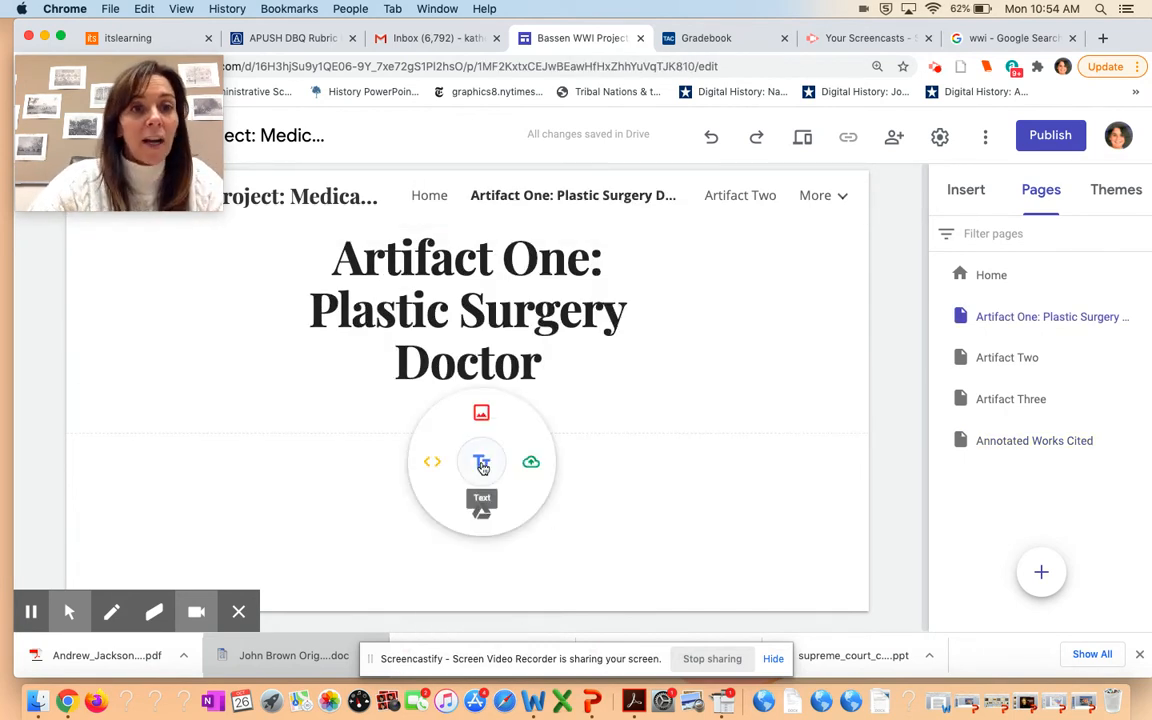
pyautogui.click(481, 464)
pyautogui.write('Include the write up. Asi')
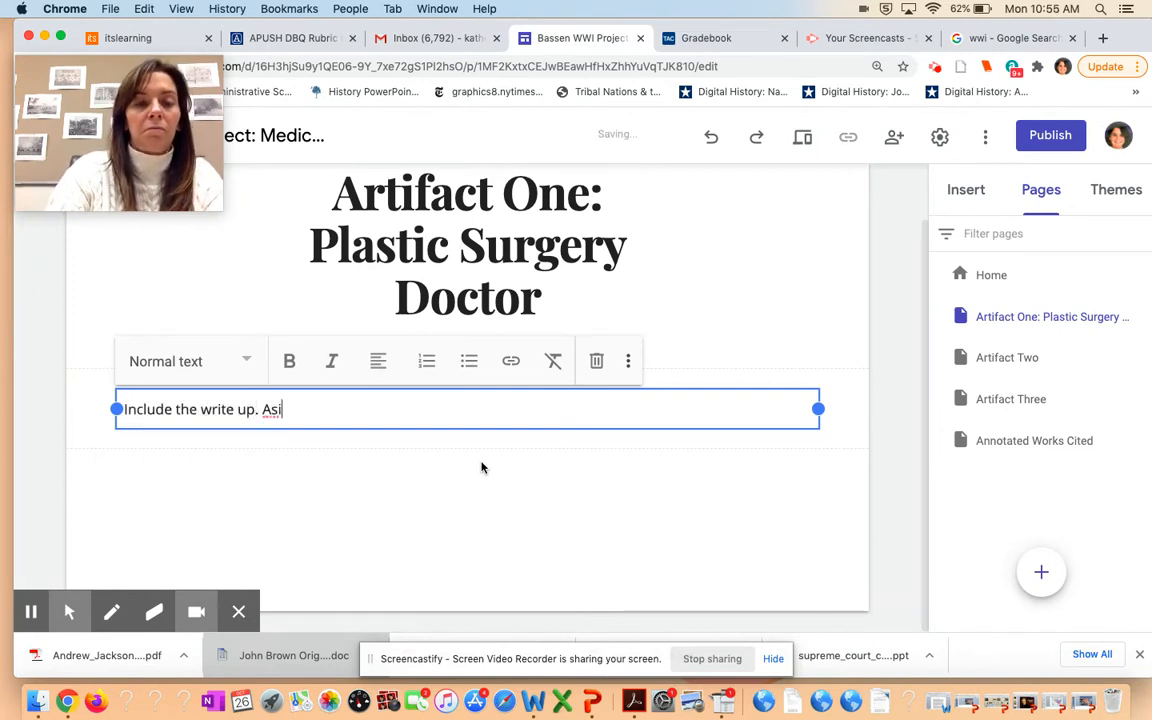
pyautogui.write('so the link t')
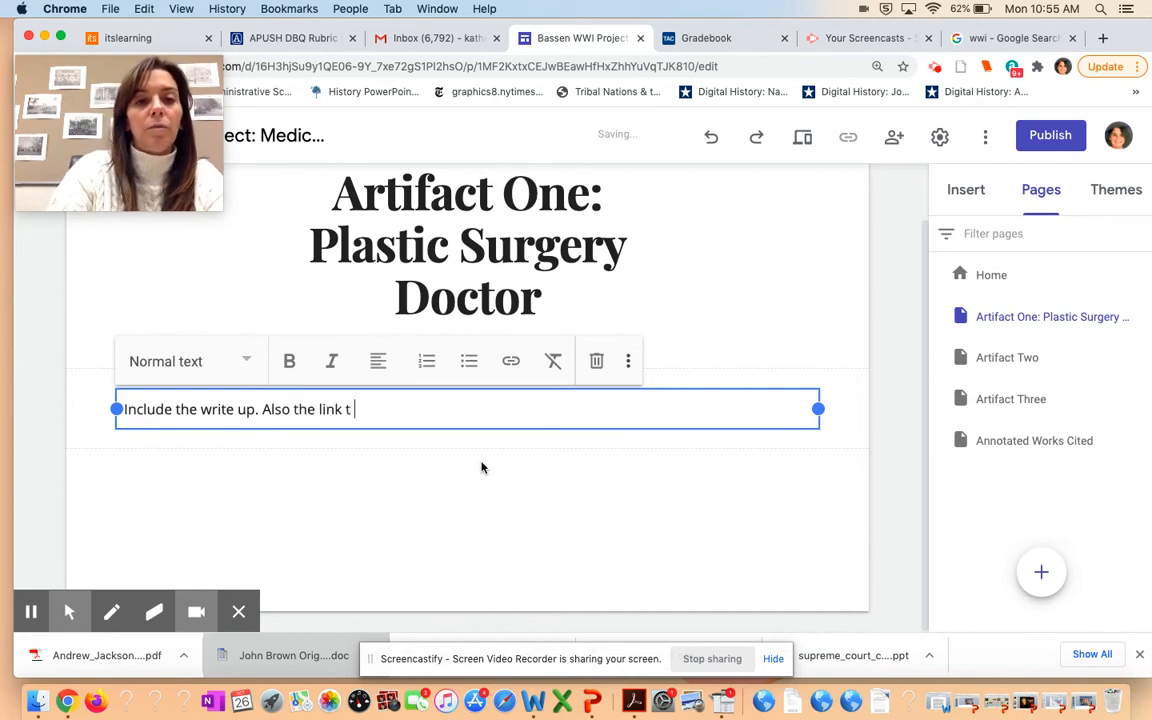
pyautogui.write('o your records')
pyautogui.press('BackSpace')
pyautogui.write('ing.')
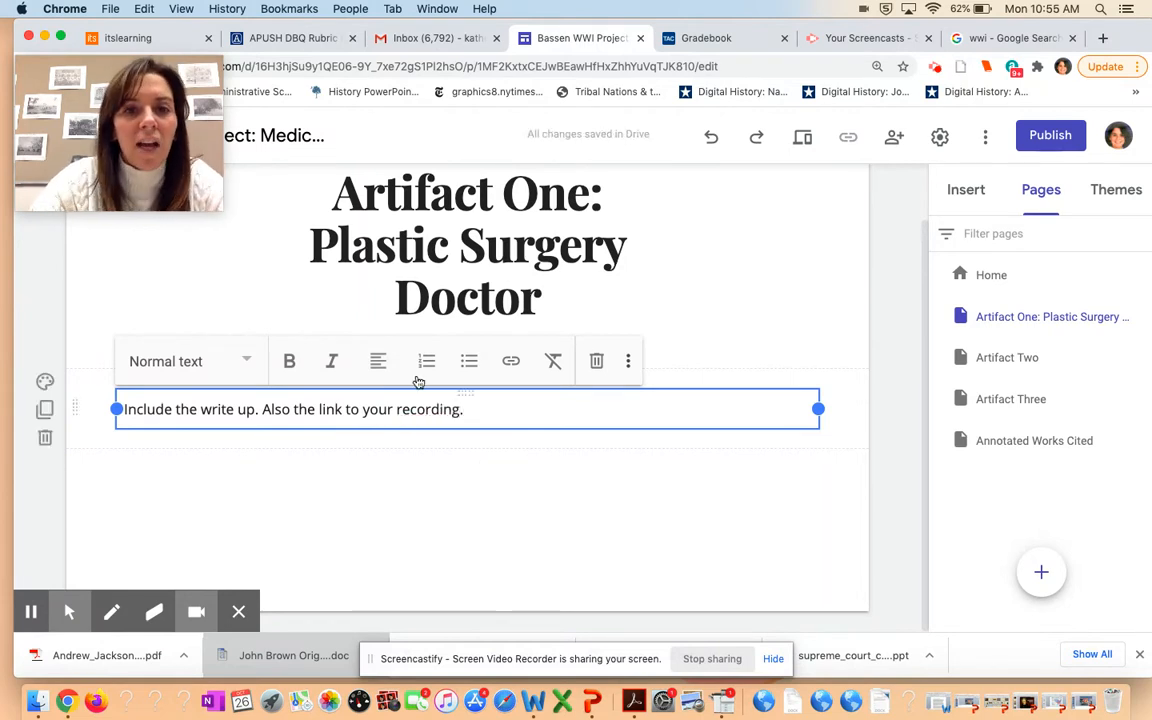
pyautogui.click(376, 364)
pyautogui.click(375, 413)
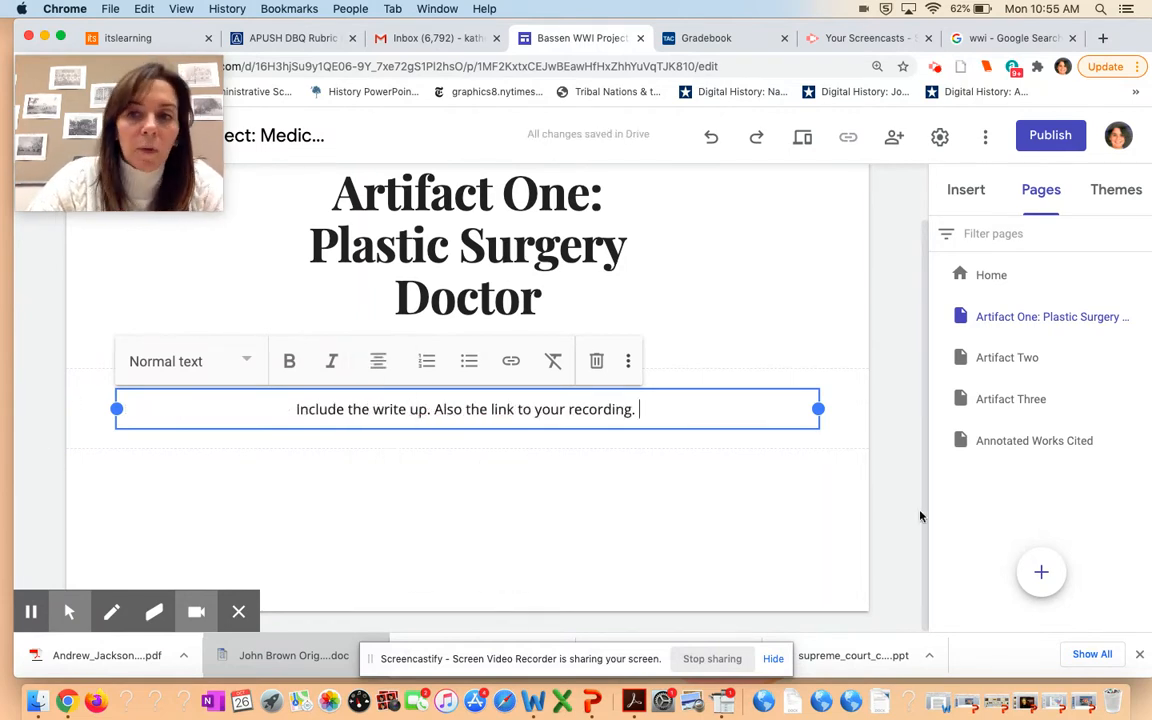
pyautogui.scroll(1, 890, 431)
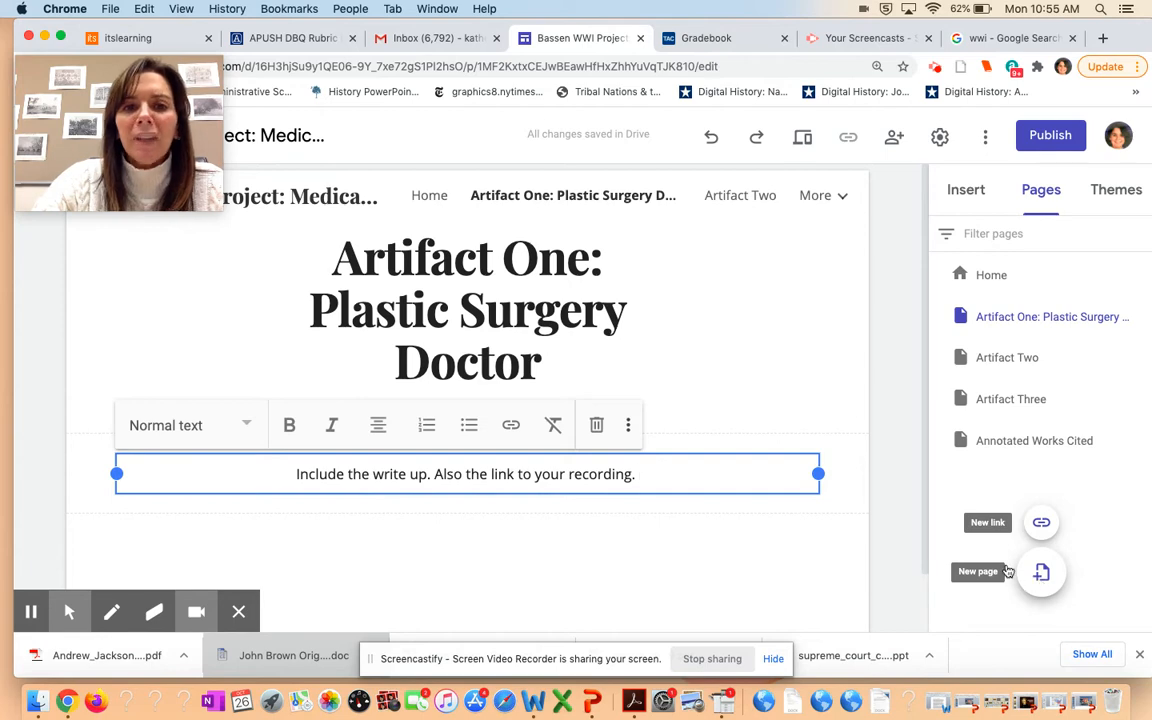
# - On the Home page, replace the placeholder sentence below the header with the text "Summary"
pyautogui.click(429, 198)
pyautogui.click(666, 525)
pyautogui.moveTo(668, 528); pyautogui.dragTo(558, 488)
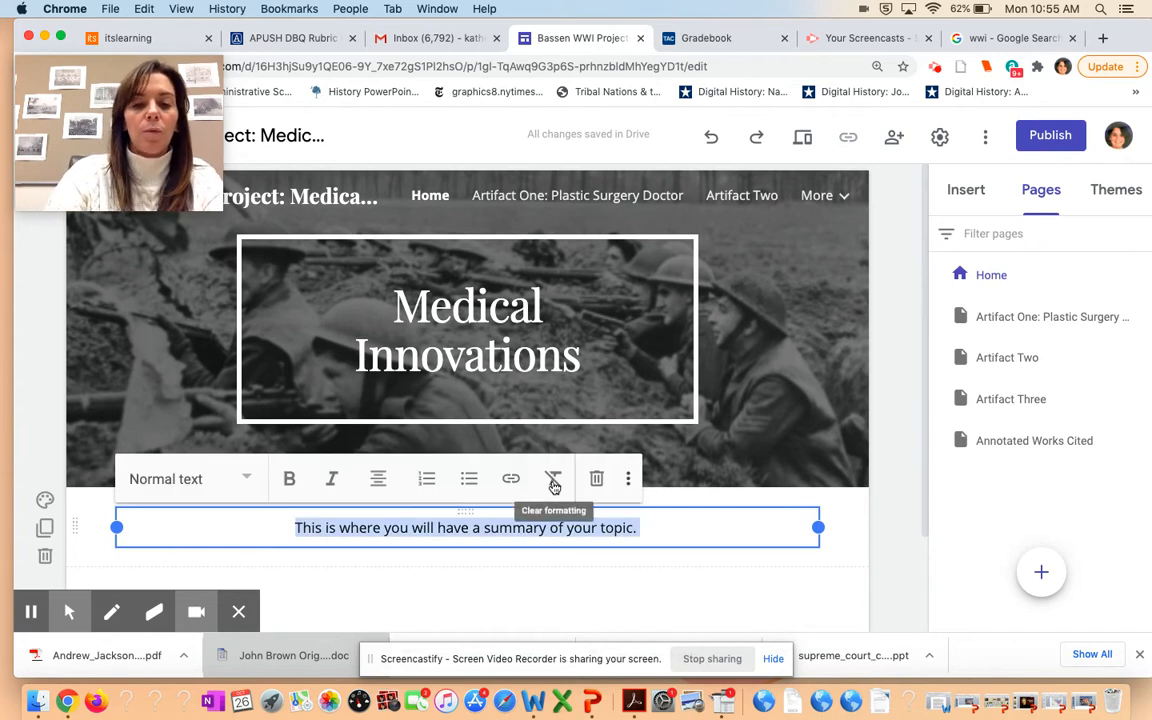
pyautogui.write('1.5-2 oag')
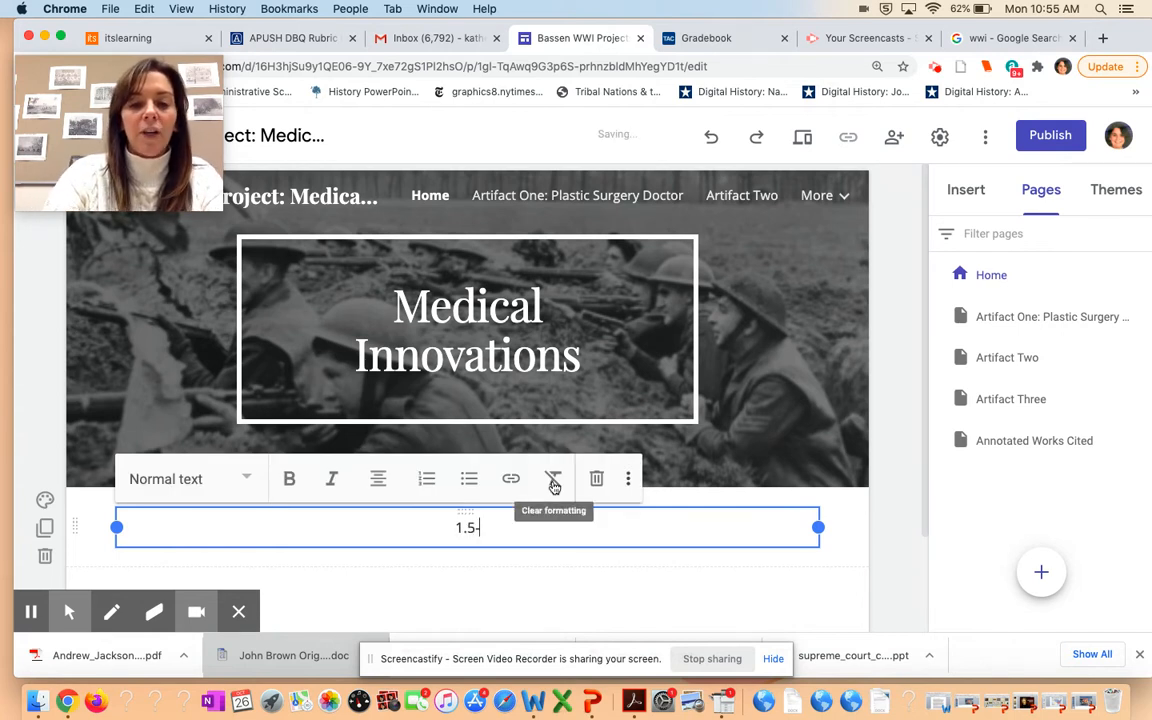
pyautogui.press('BackSpace')
pyautogui.press('BackSpace')
pyautogui.press('BackSpace')
pyautogui.press('BackSpace')
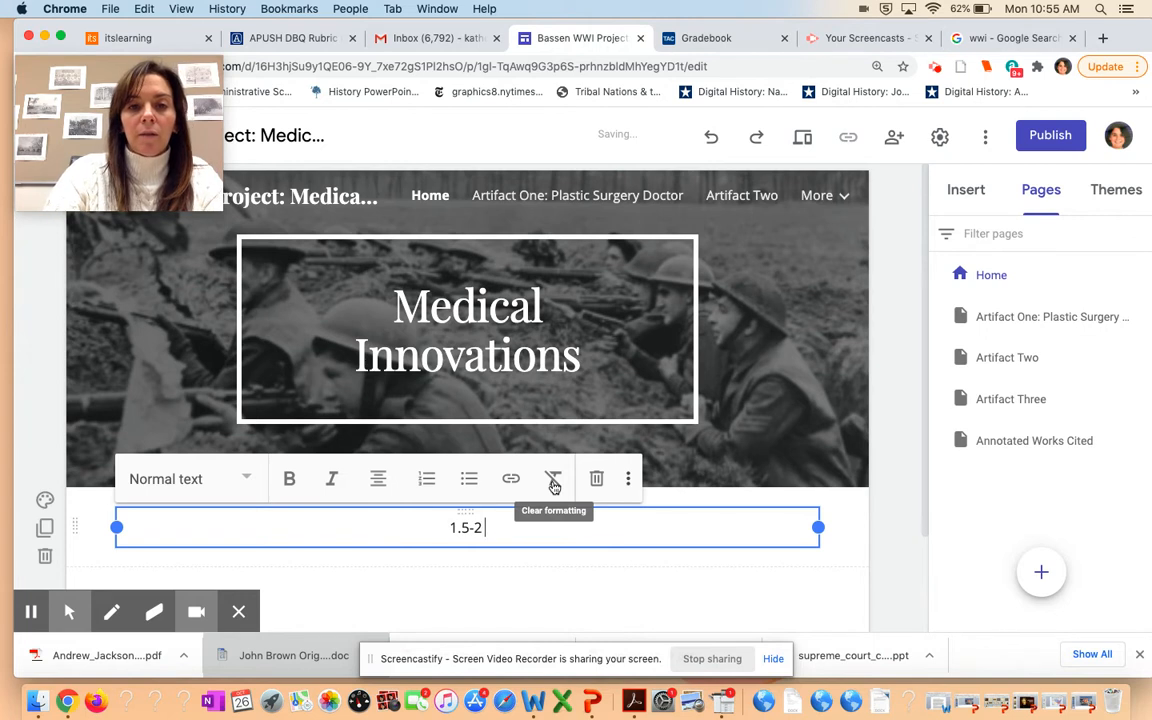
pyautogui.write('page')
pyautogui.press('BackSpace')
pyautogui.press('BackSpace')
pyautogui.press('BackSpace')
pyautogui.press('BackSpace')
pyautogui.press('BackSpace')
pyautogui.press('BackSpace')
pyautogui.press('BackSpace')
pyautogui.press('BackSpace')
pyautogui.press('BackSpace')
pyautogui.press('BackSpace')
pyautogui.write('Sumart')
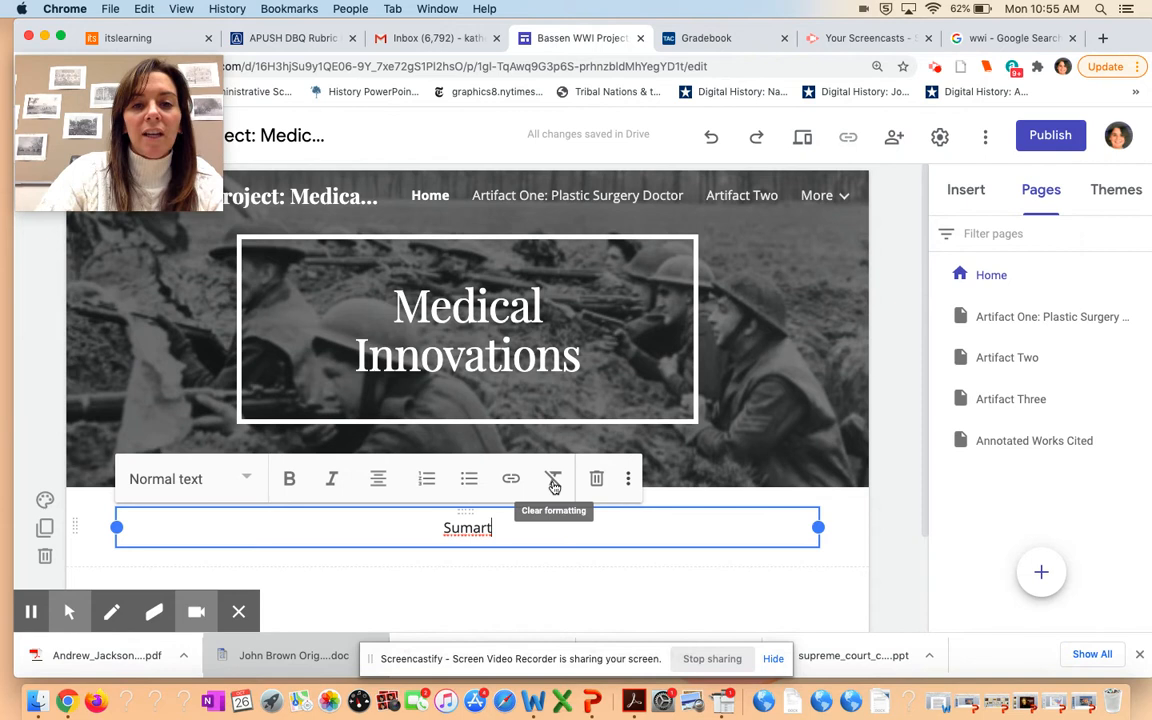
pyautogui.press('BackSpace')
pyautogui.press('BackSpace')
pyautogui.write('mary')
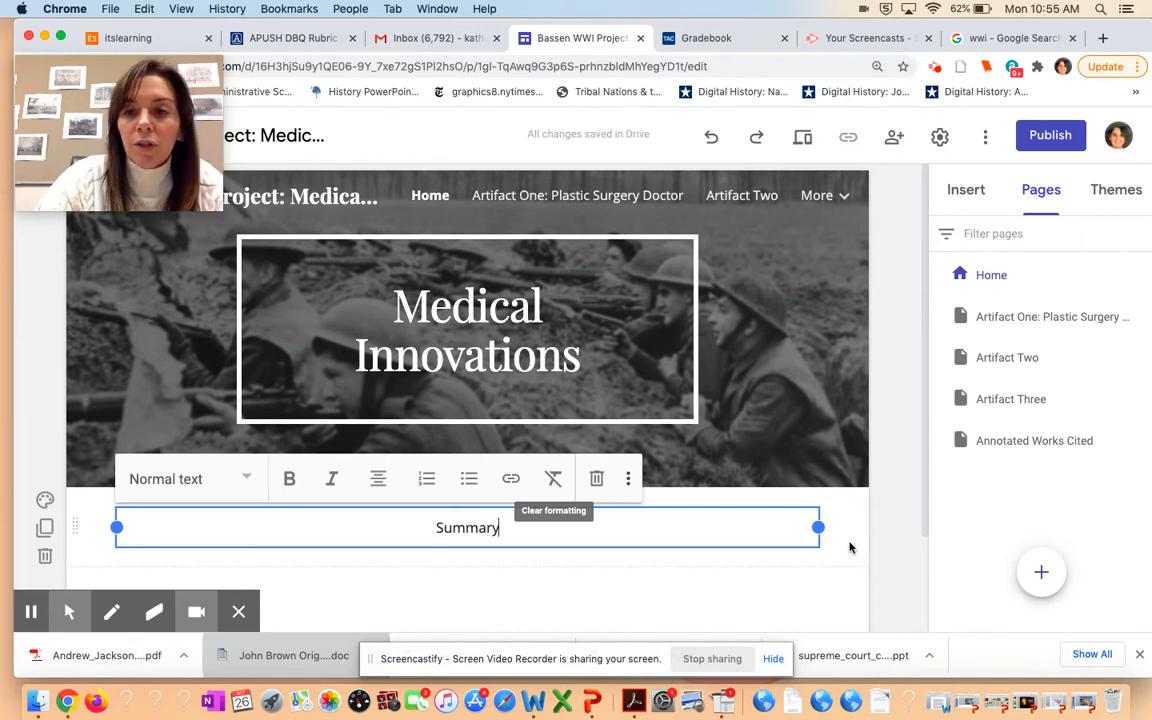
# - Add a new page named "Overview" to the site
pyautogui.click(1045, 572)
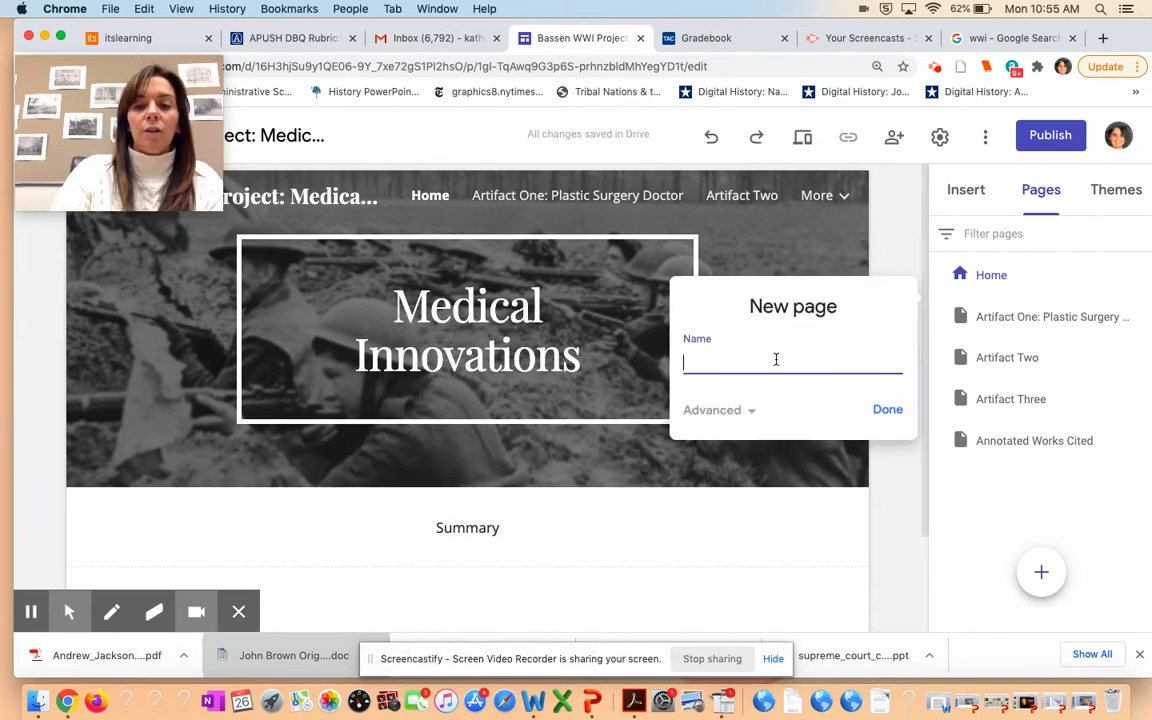
pyautogui.write('Overview')
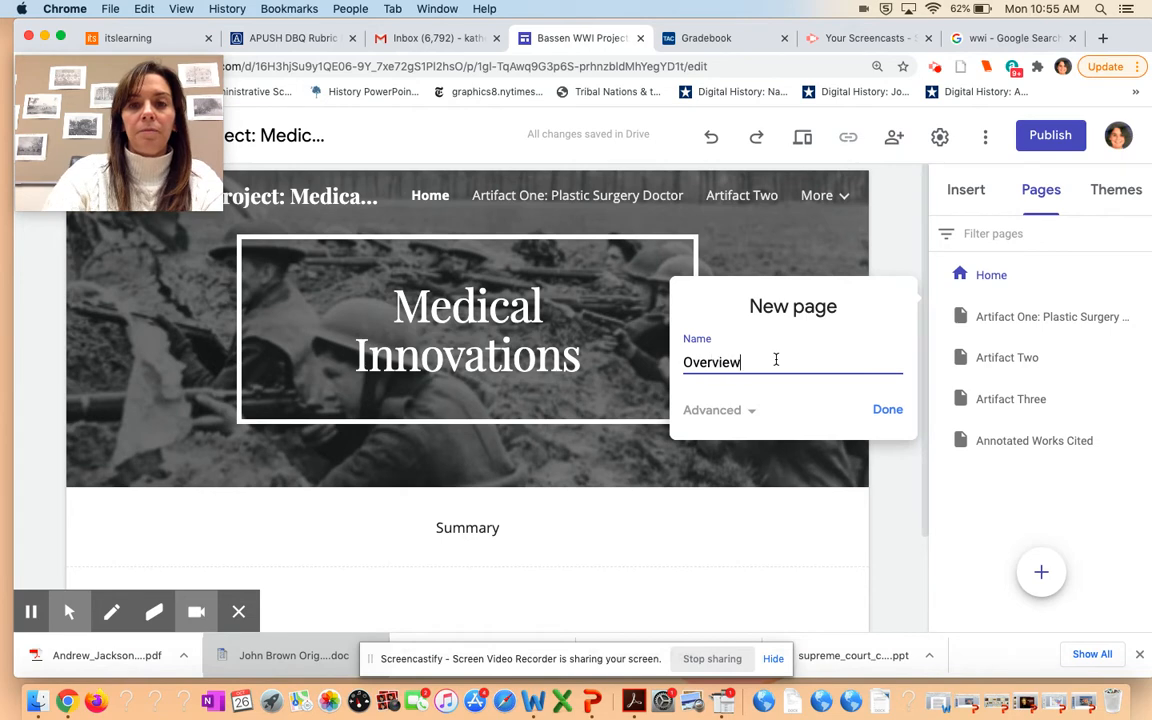
pyautogui.click(887, 409)
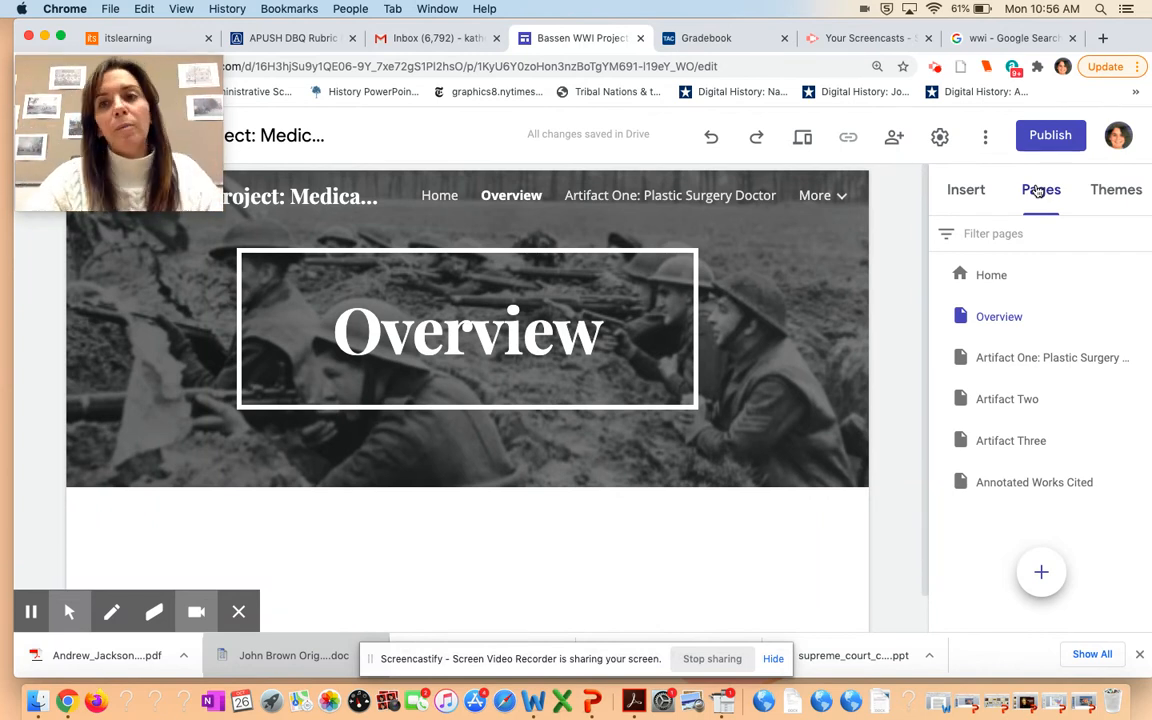
pyautogui.click(1118, 148)
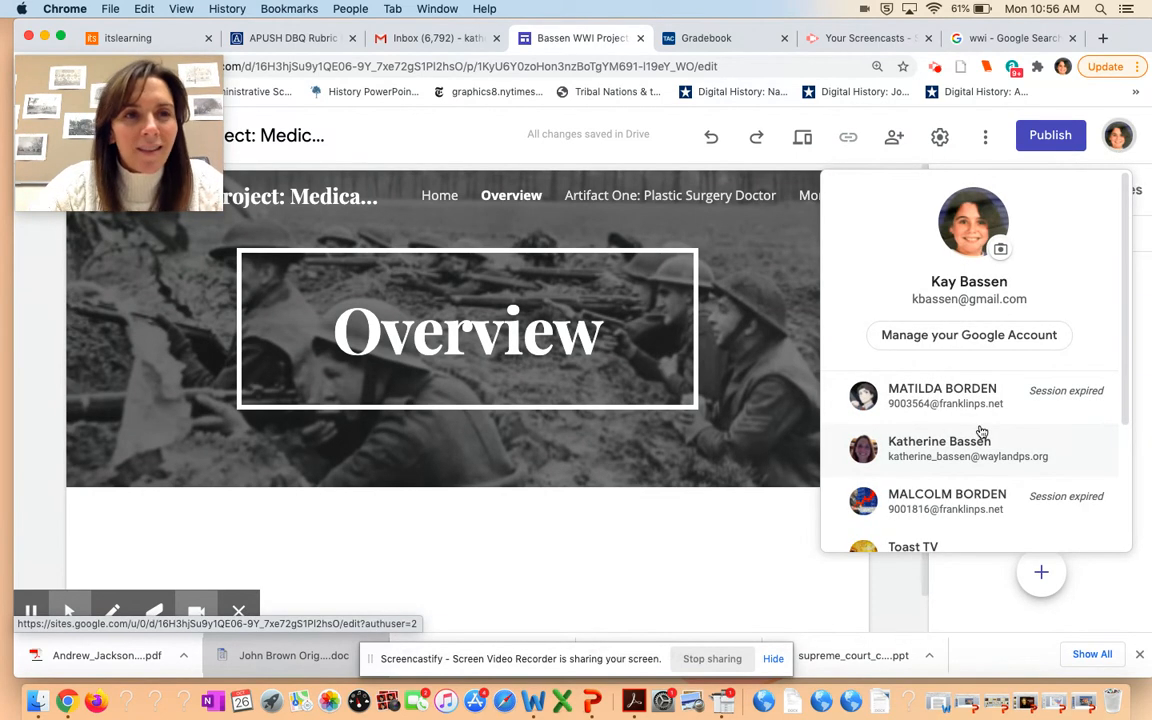
pyautogui.scroll(-1, 981, 431)
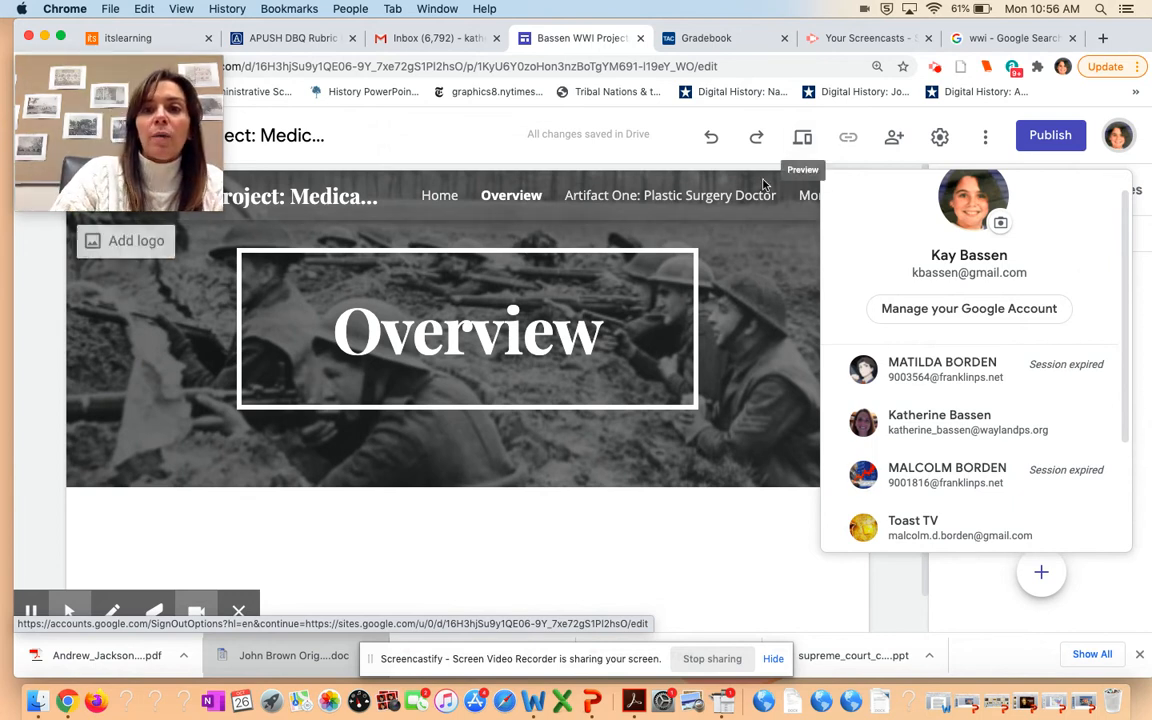
pyautogui.click(787, 253)
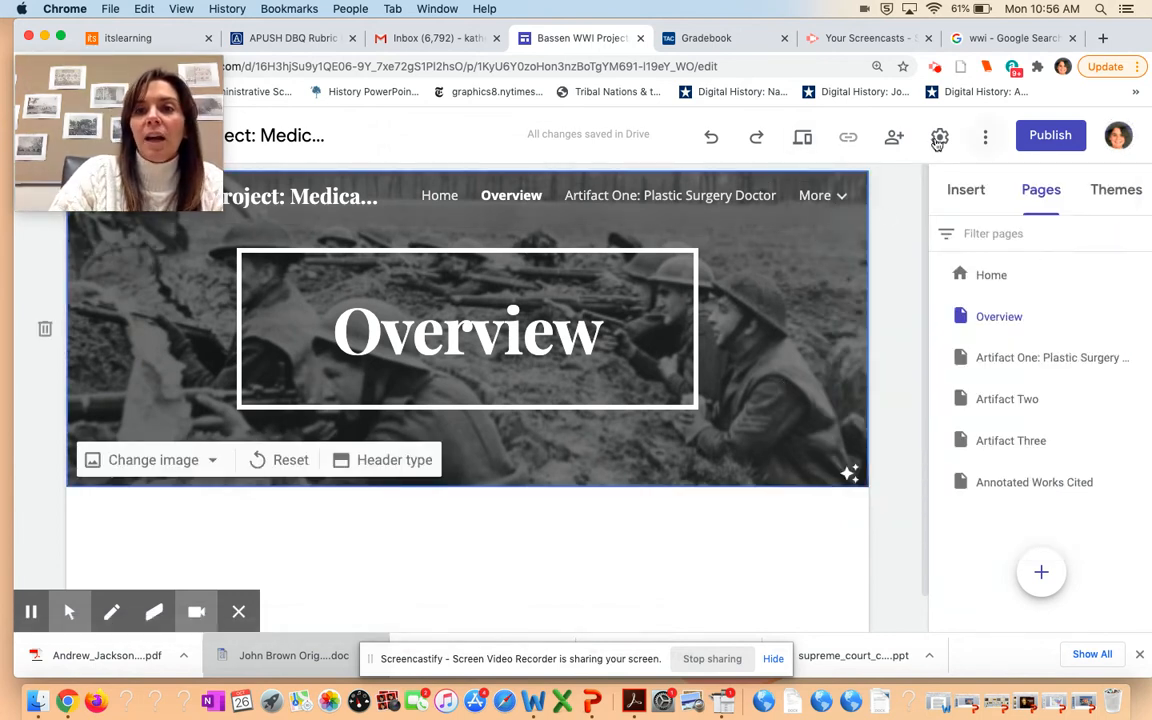
# - Share the site with the teacher's school account as Editor, sending the message "Hey here's my website! Let me know how it looks!"
pyautogui.click(894, 140)
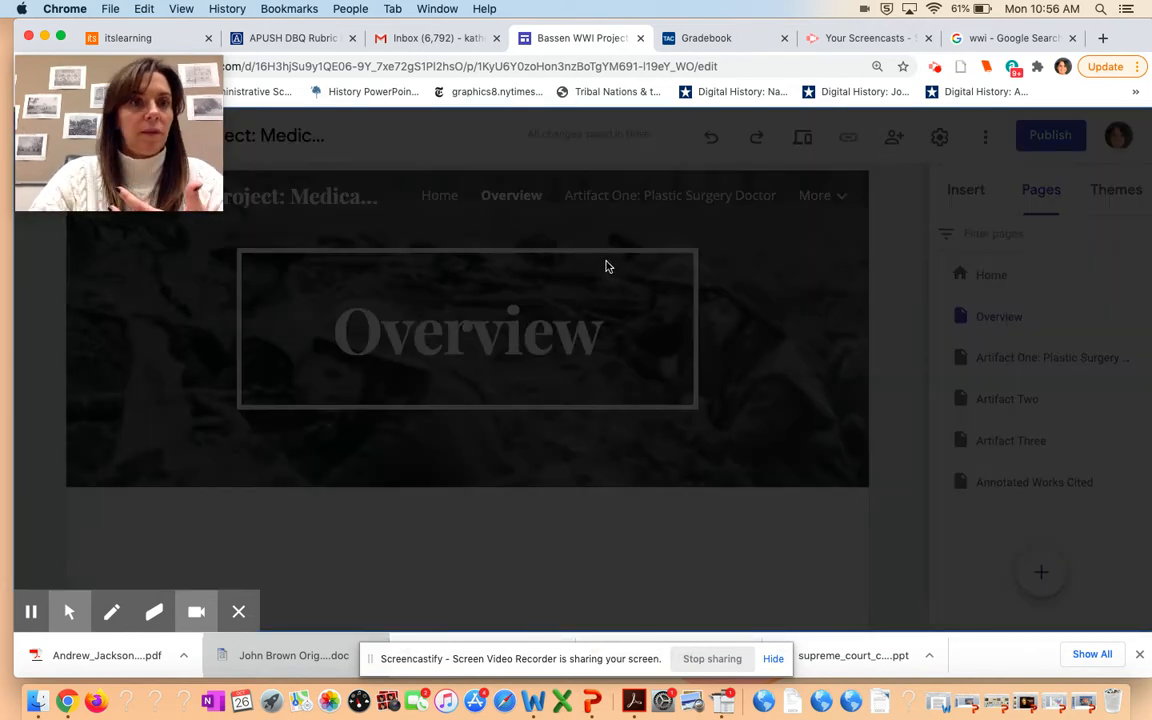
pyautogui.write('katherin')
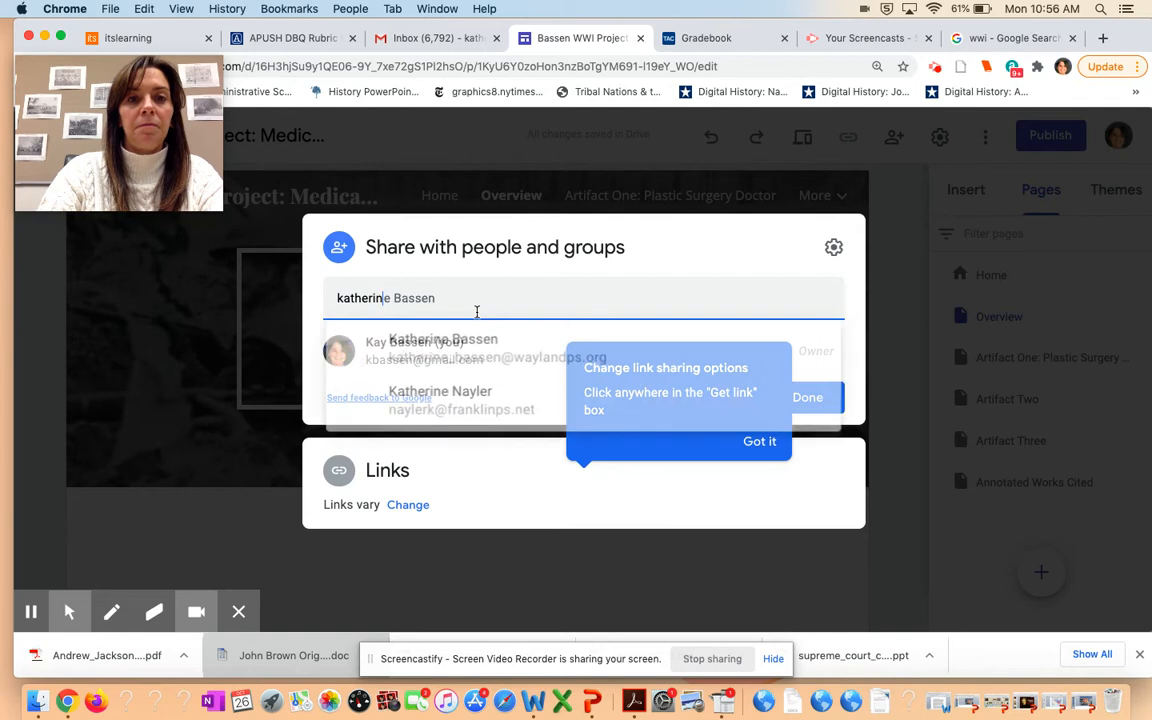
pyautogui.click(427, 352)
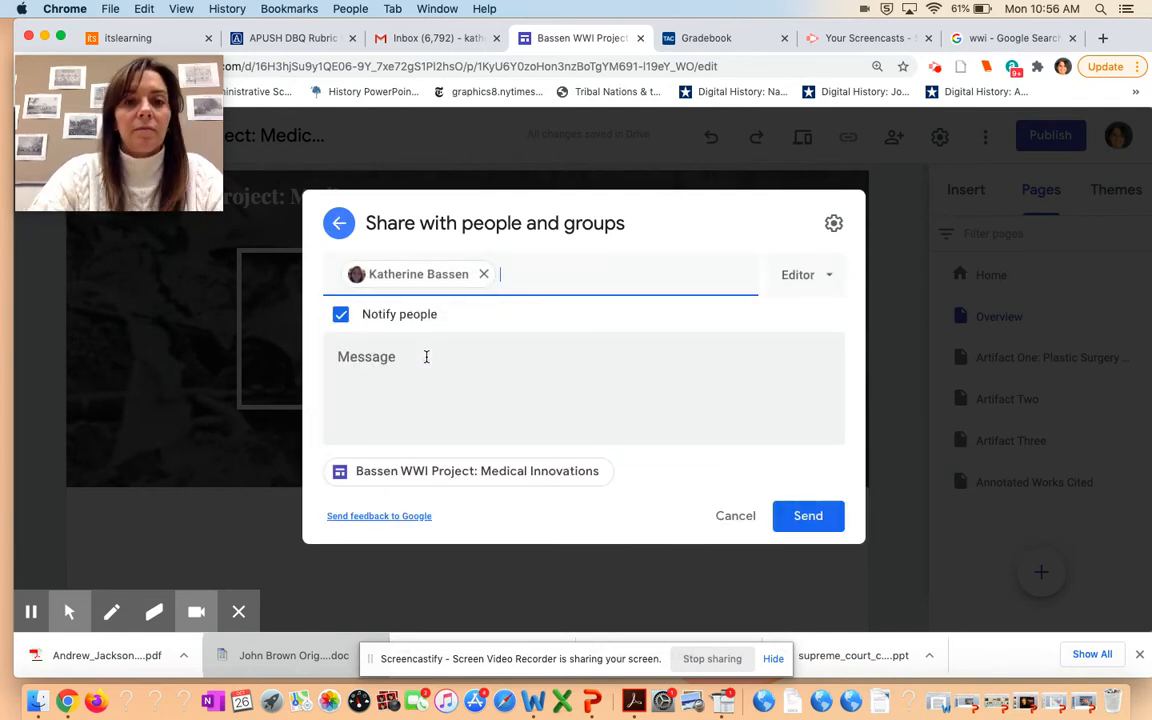
pyautogui.click(426, 357)
pyautogui.write("Hey here's my website! Let")
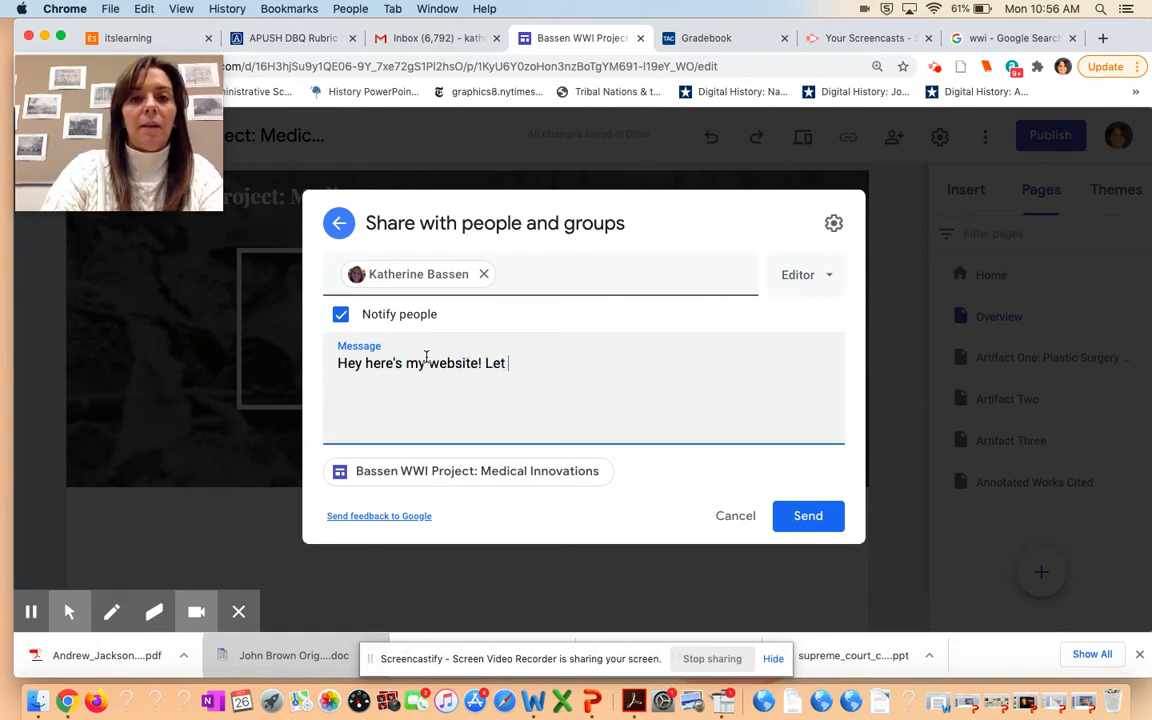
pyautogui.write('how it looks!')
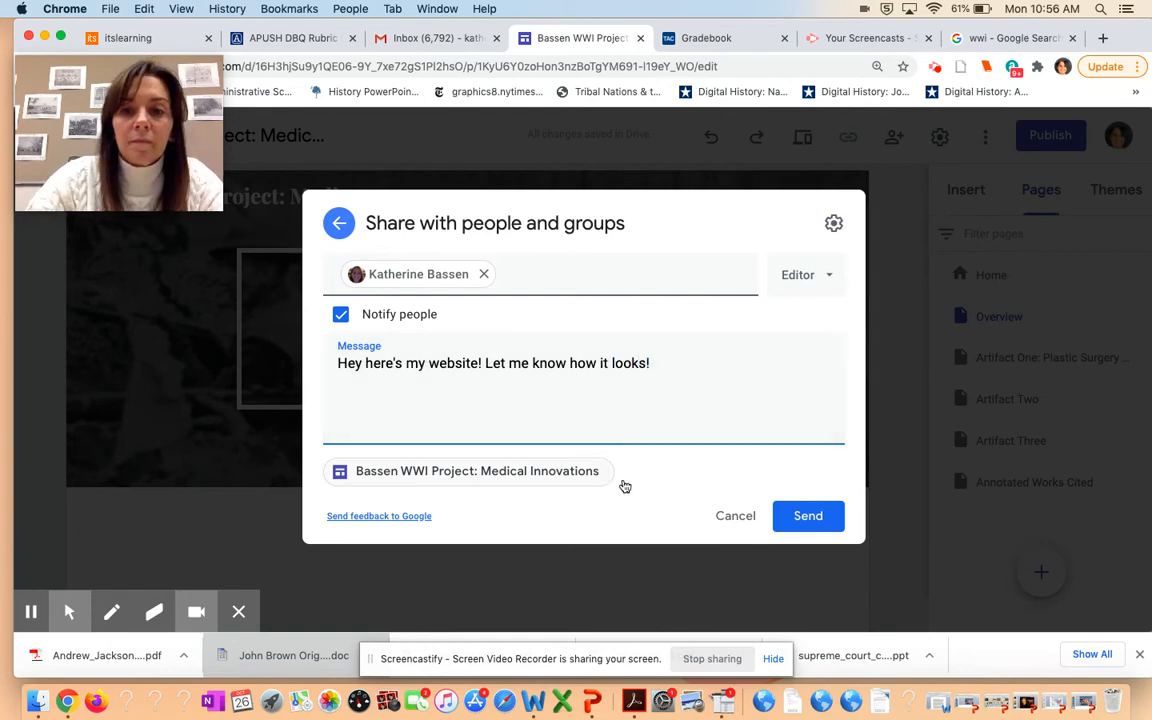
pyautogui.click(808, 516)
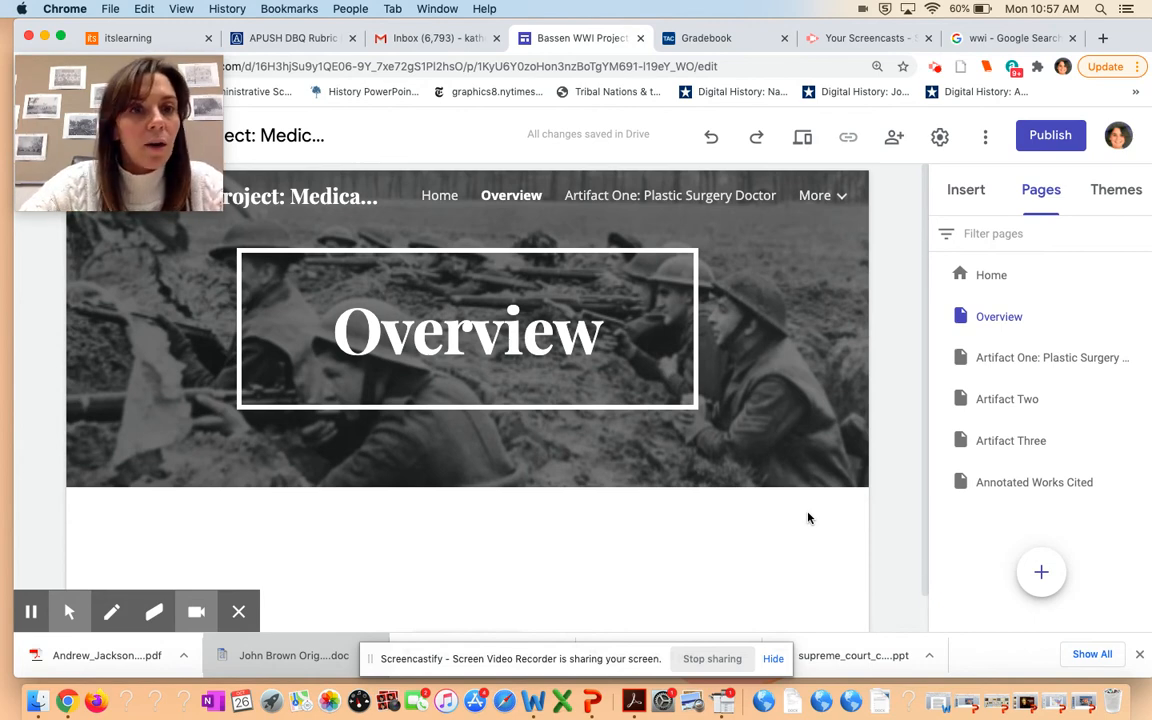
pyautogui.moveTo(110, 57); pyautogui.dragTo(1047, 393)
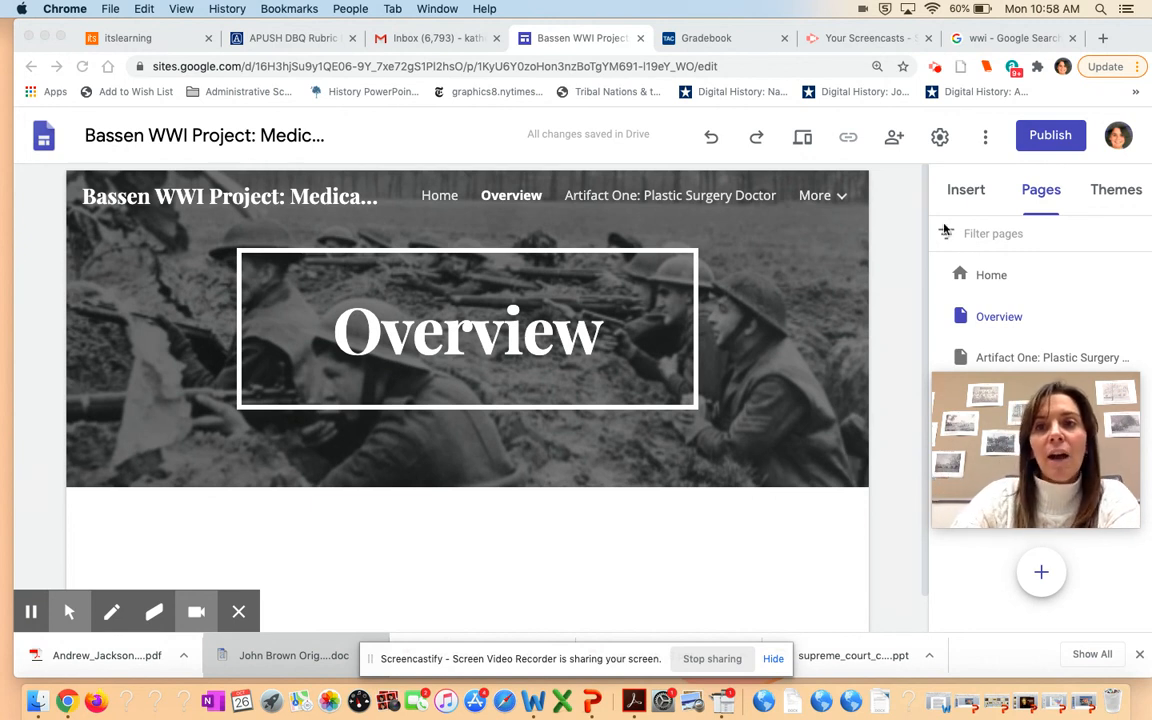
pyautogui.click(937, 73)
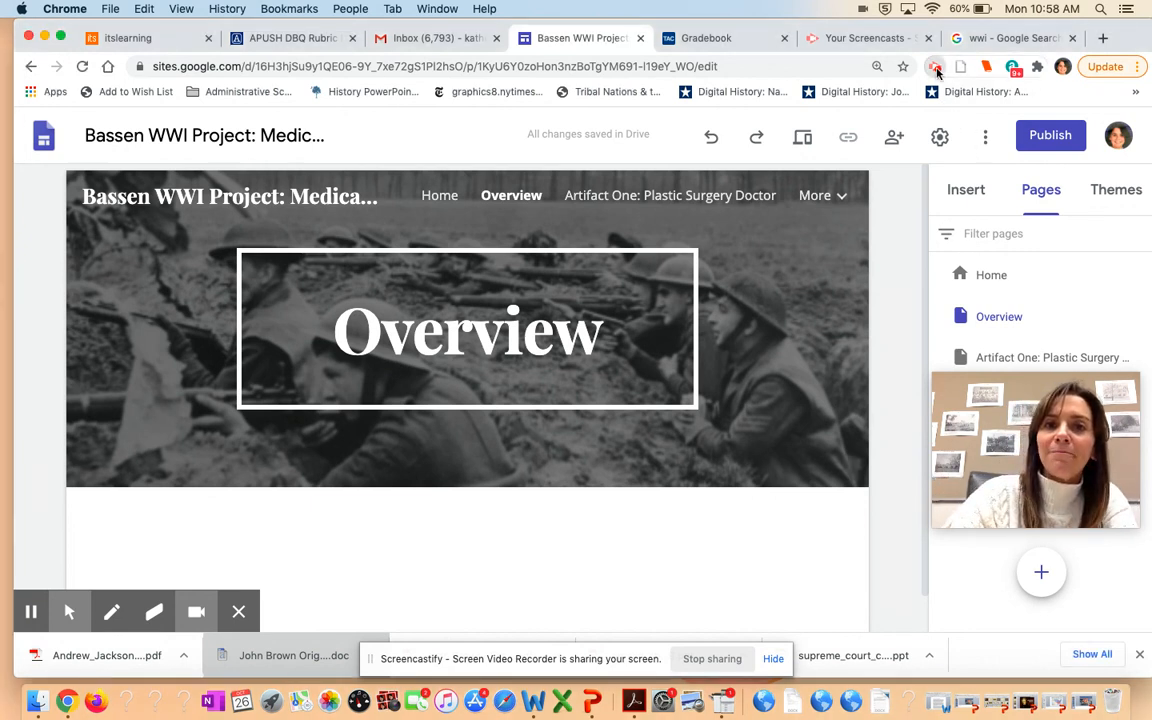
pyautogui.click(937, 72)
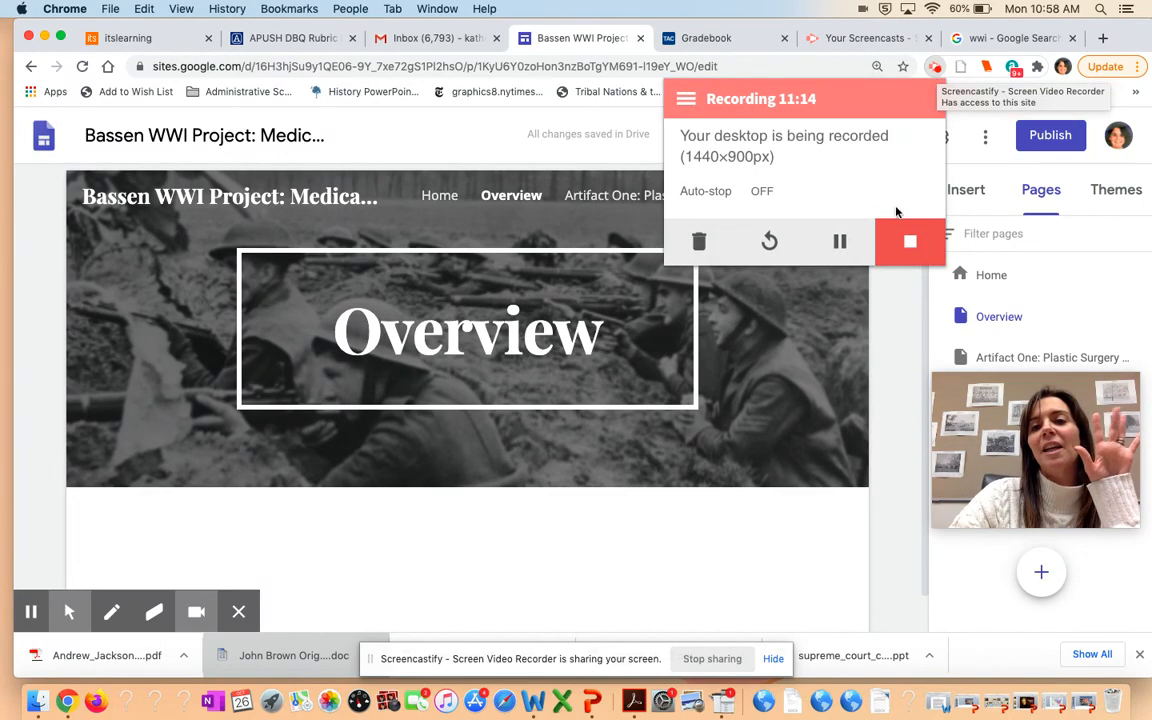